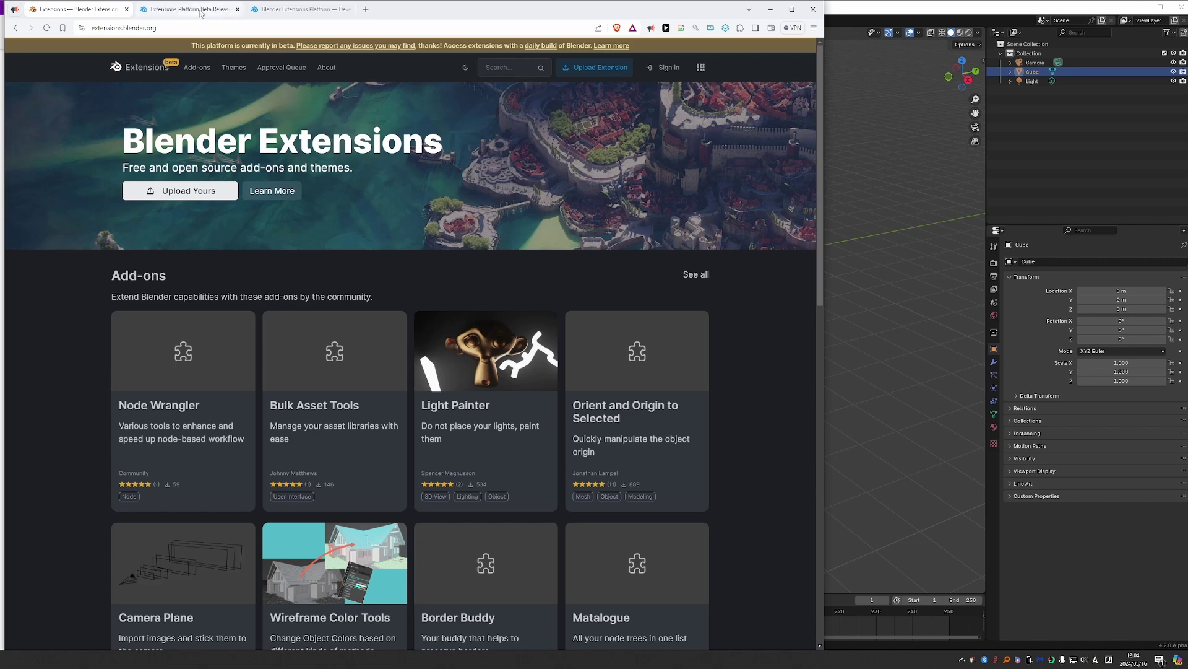
# Switch to the Extensions Platform Beta Release browser tab
pyautogui.hotkey('ctrl', 'Tab')
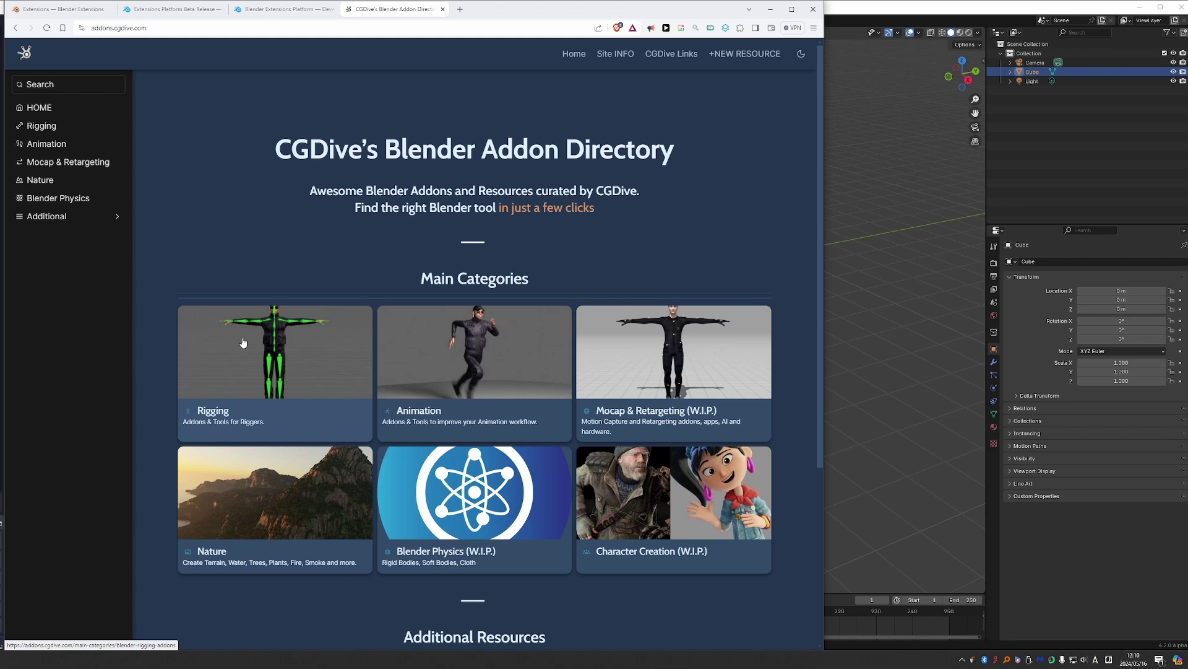
# Browse CGDive's Rigging > Bone Dynamics / Wiggle add-ons, then go back to the first tab
pyautogui.click(277, 348)
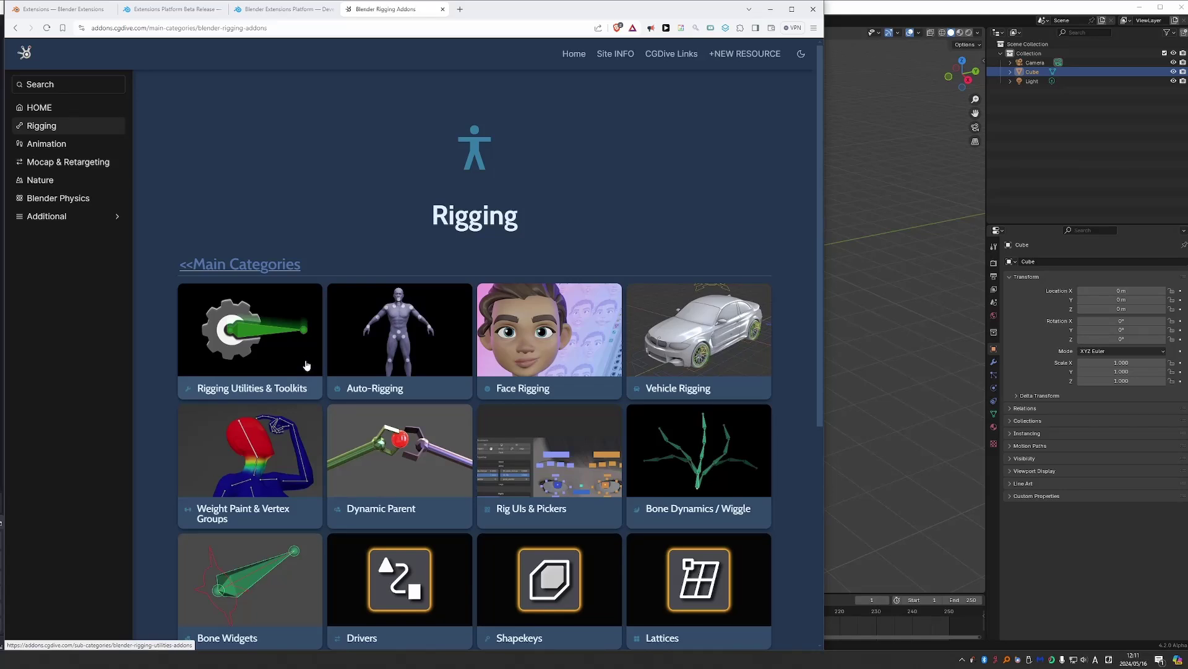
pyautogui.scroll(-4, 452, 338)
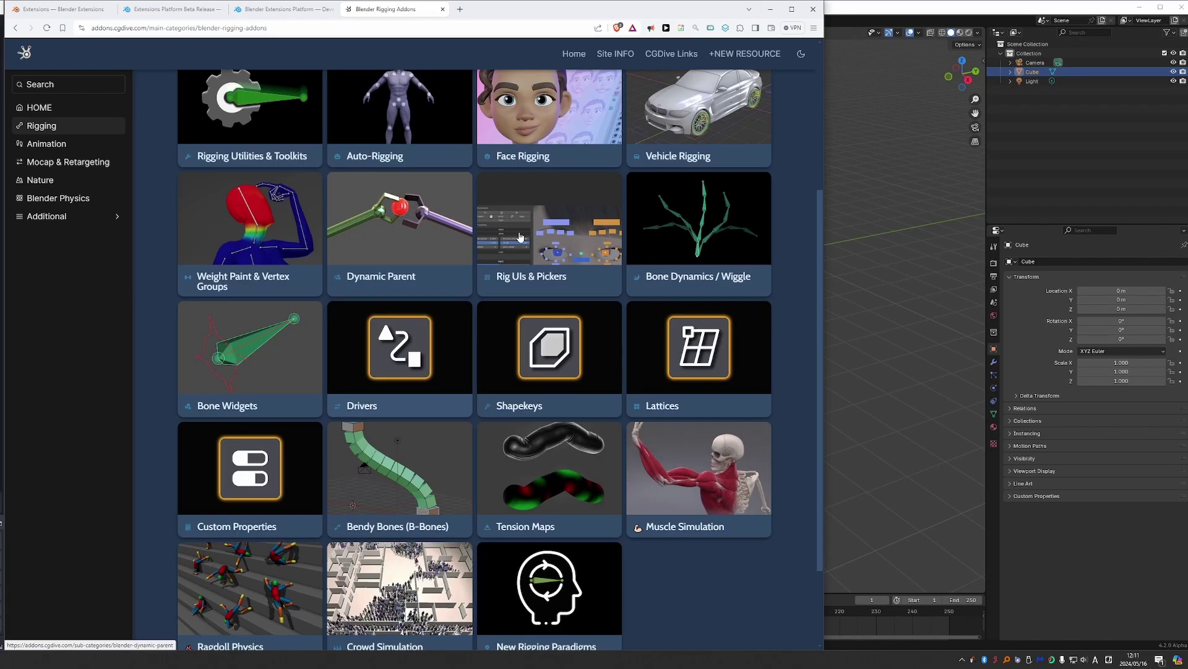
pyautogui.click(695, 227)
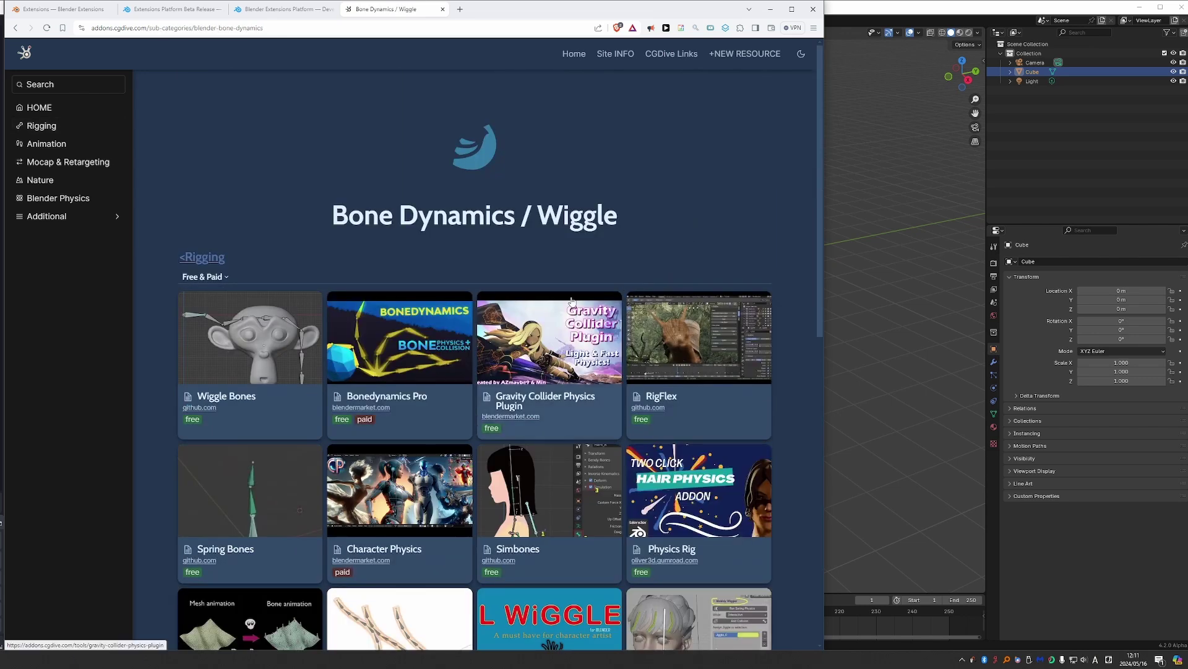
pyautogui.scroll(-6, 571, 301)
pyautogui.scroll(4, 298, 349)
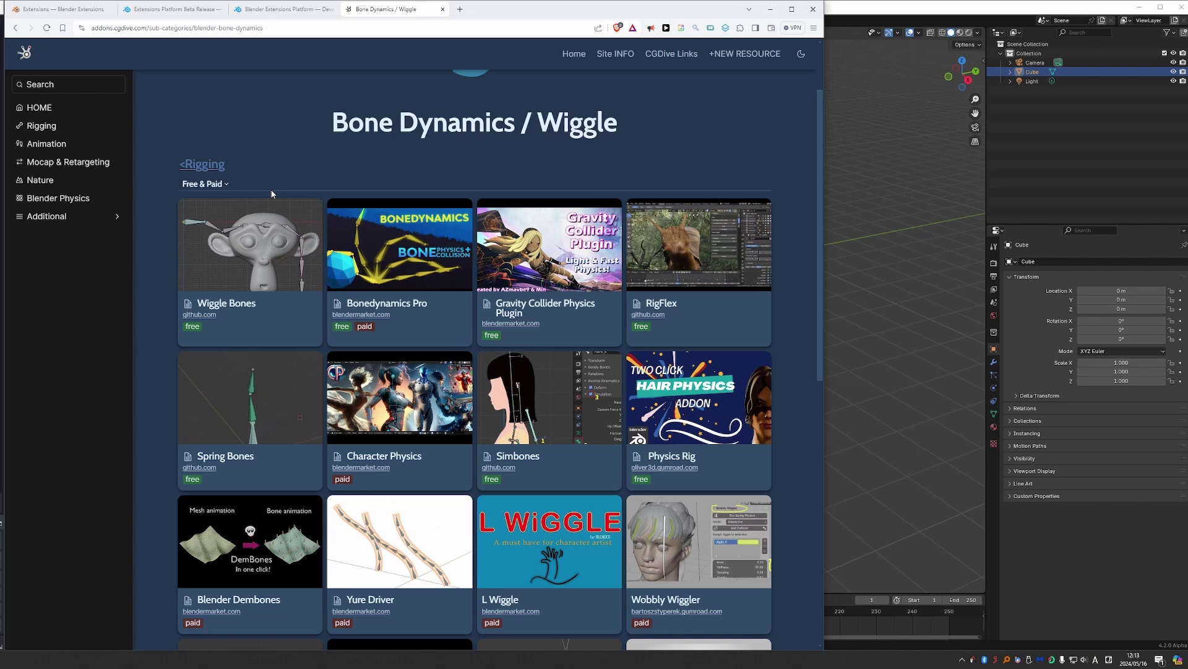
pyautogui.hotkey('ctrl', '1')
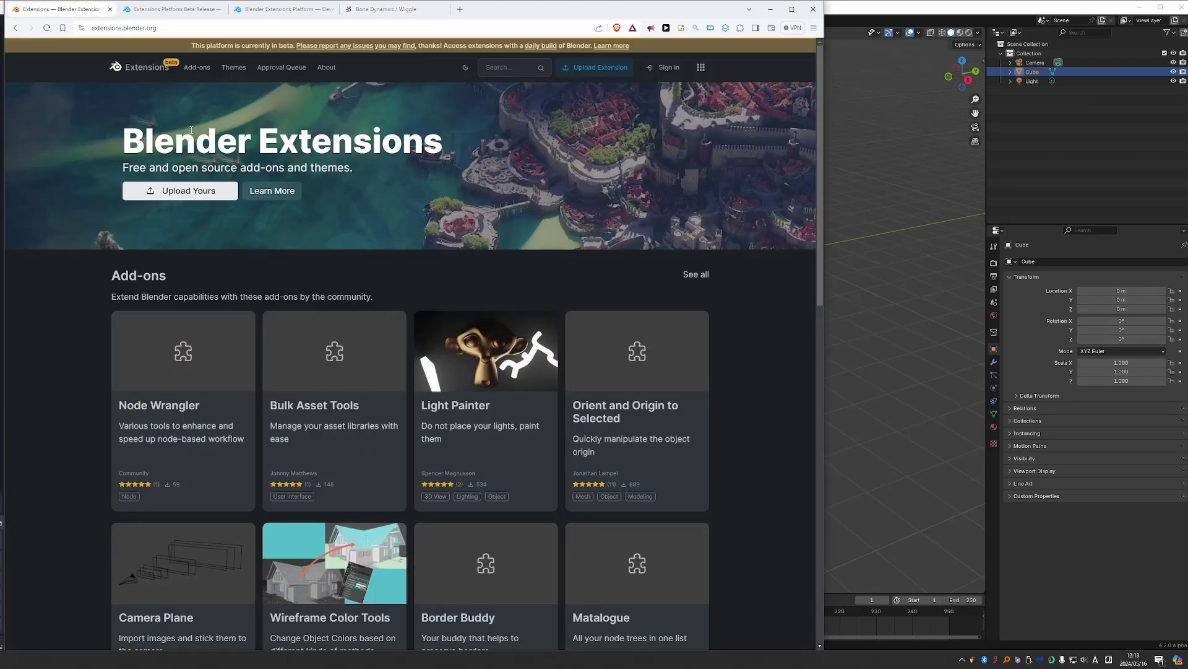
# List add-ons on Blender Extensions filtered by the Rigging tag, after a quick look at Themes
pyautogui.click(197, 68)
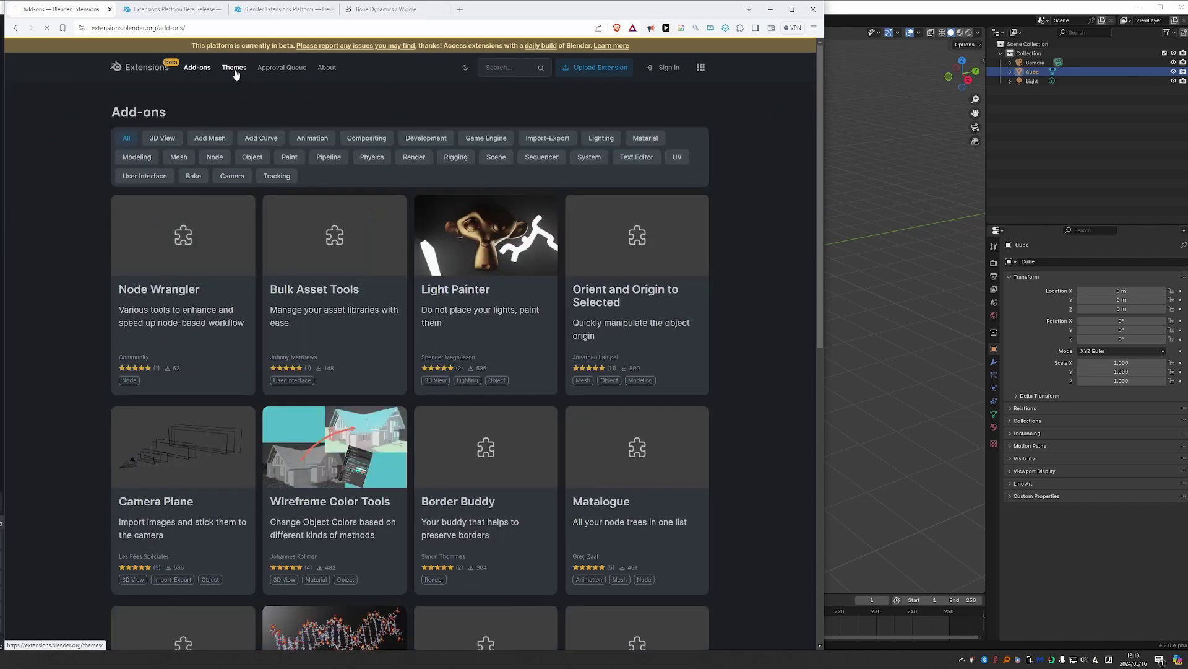
pyautogui.click(235, 69)
pyautogui.click(197, 68)
pyautogui.click(457, 158)
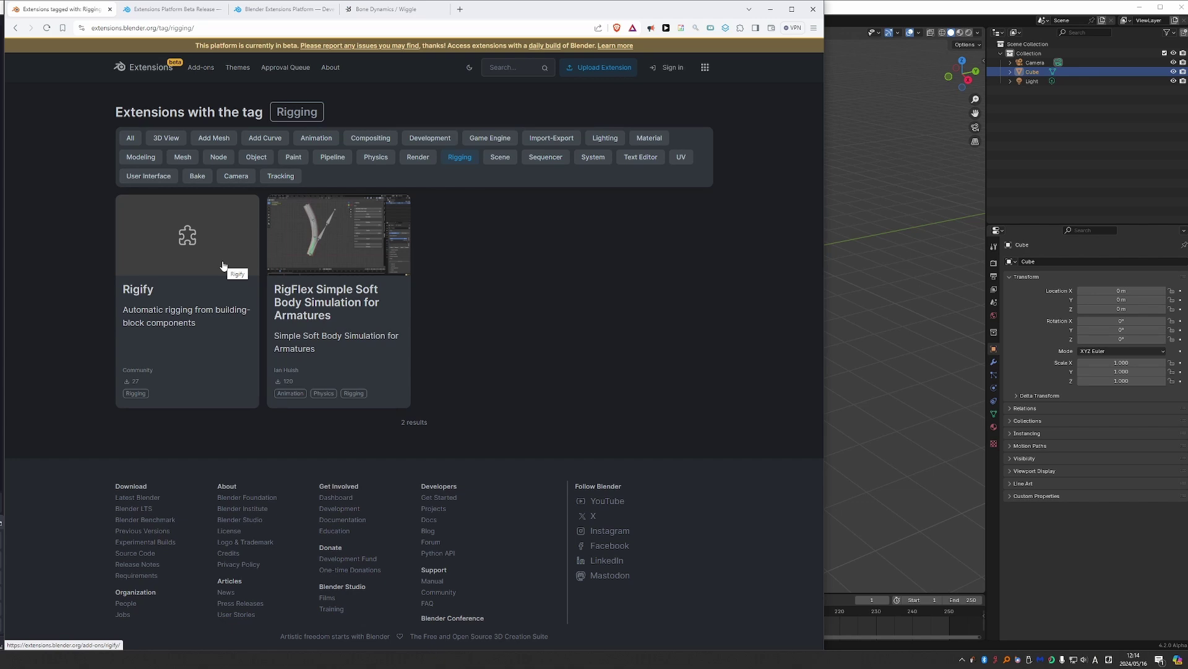
# Open the RigFlex add-on page and choose Get Add-on
pyautogui.click(332, 232)
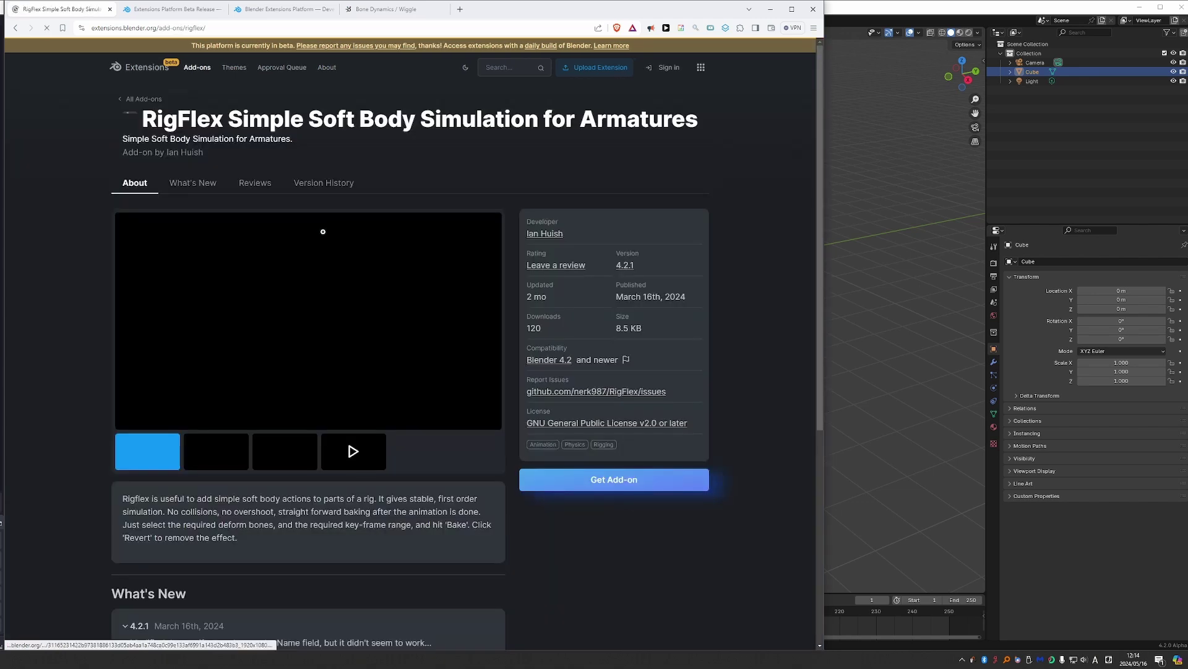
pyautogui.scroll(-1, 519, 351)
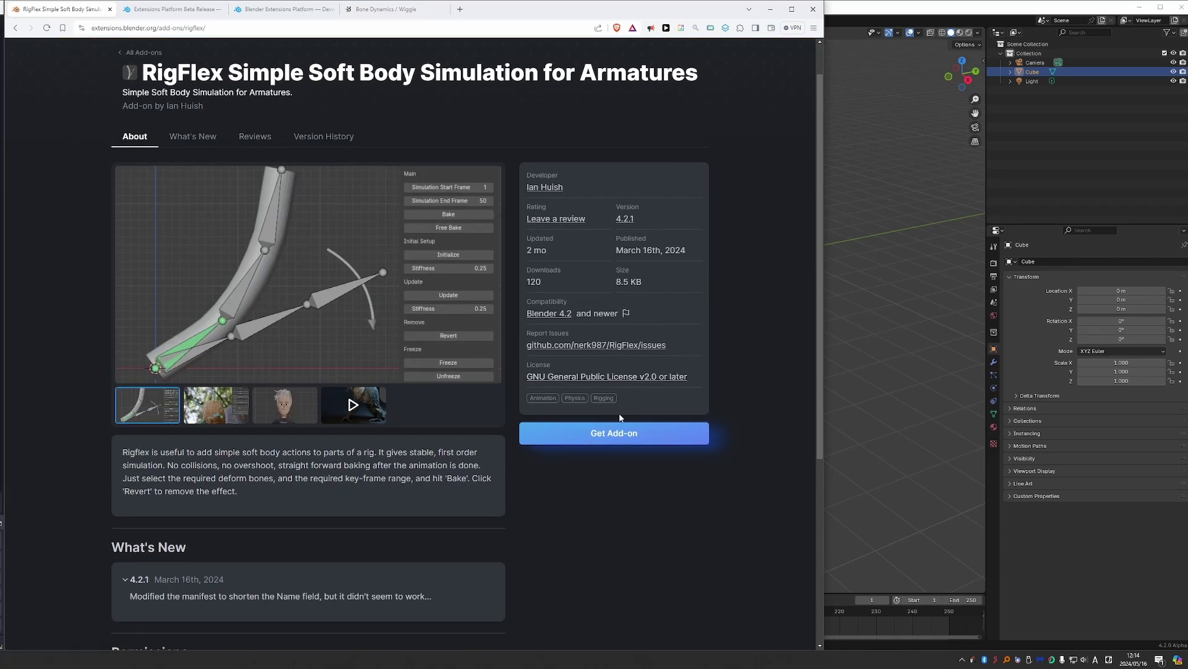
pyautogui.click(609, 437)
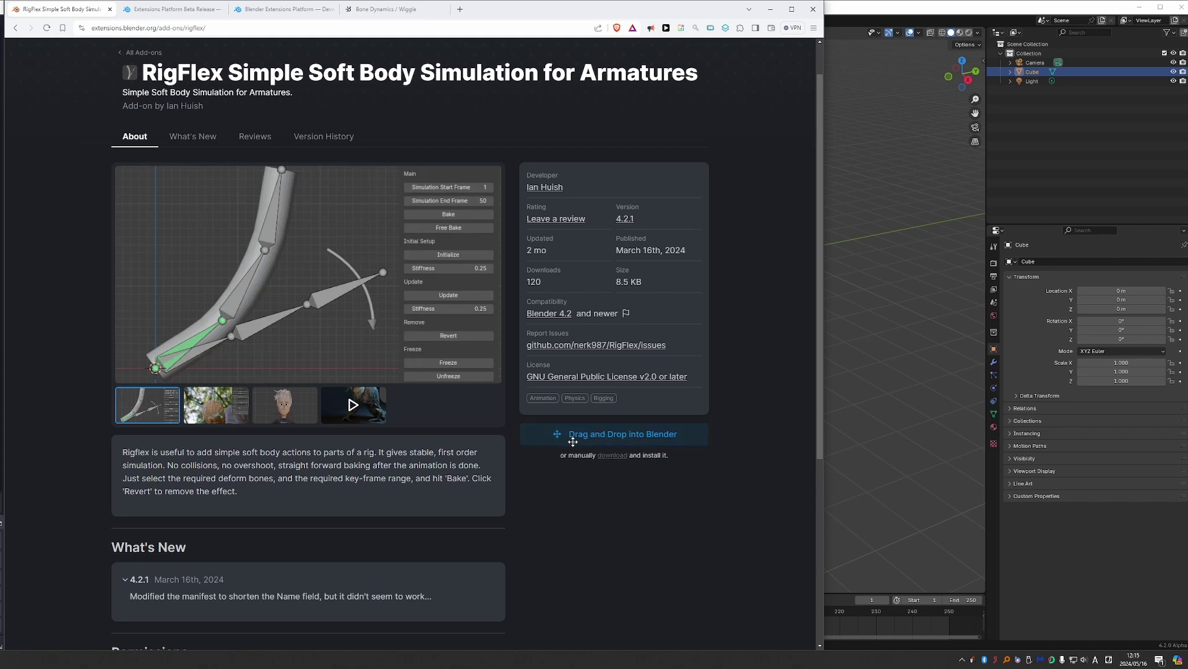
# Drag the RigFlex drag-and-drop box onto the Blender viewport, switching between browser and Blender
pyautogui.moveTo(571, 437); pyautogui.dragTo(885, 397)
pyautogui.click(946, 11)
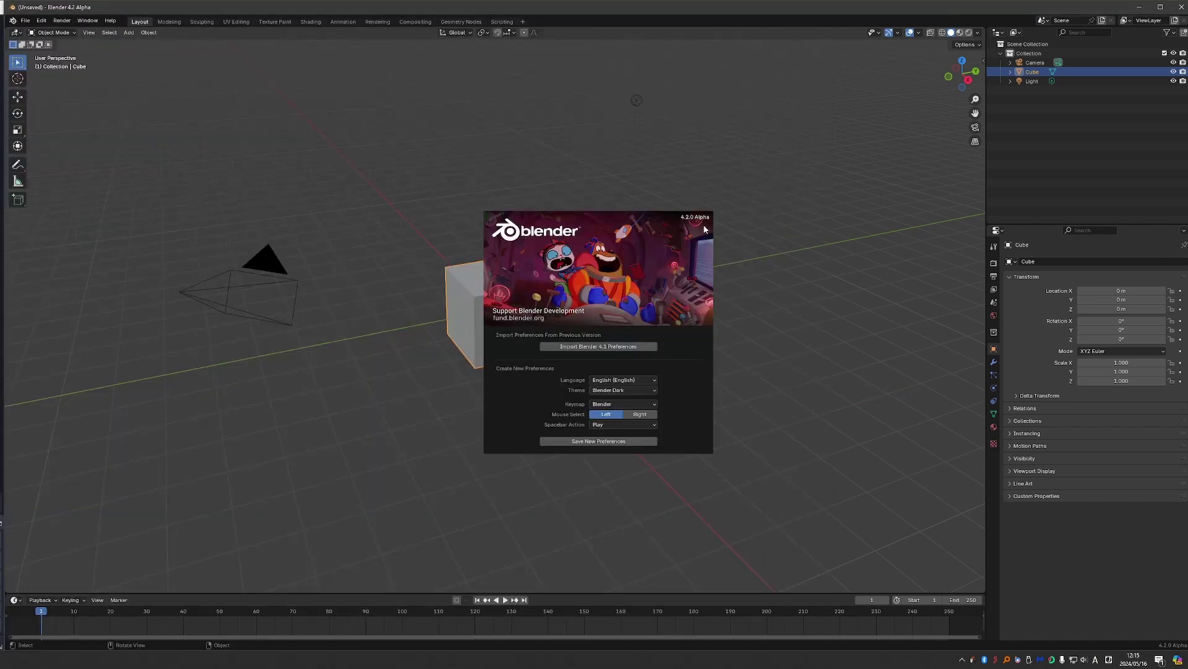
pyautogui.hotkey('alt', 'Tab')
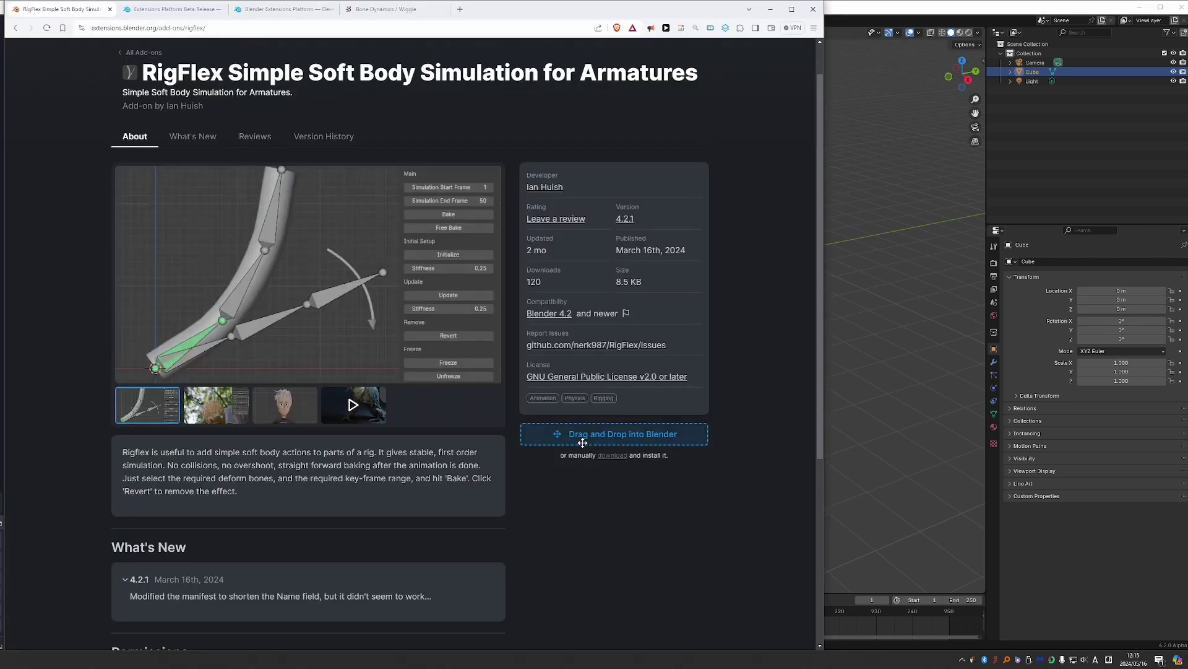
pyautogui.moveTo(569, 436); pyautogui.dragTo(903, 389)
pyautogui.hotkey('alt', 'Tab')
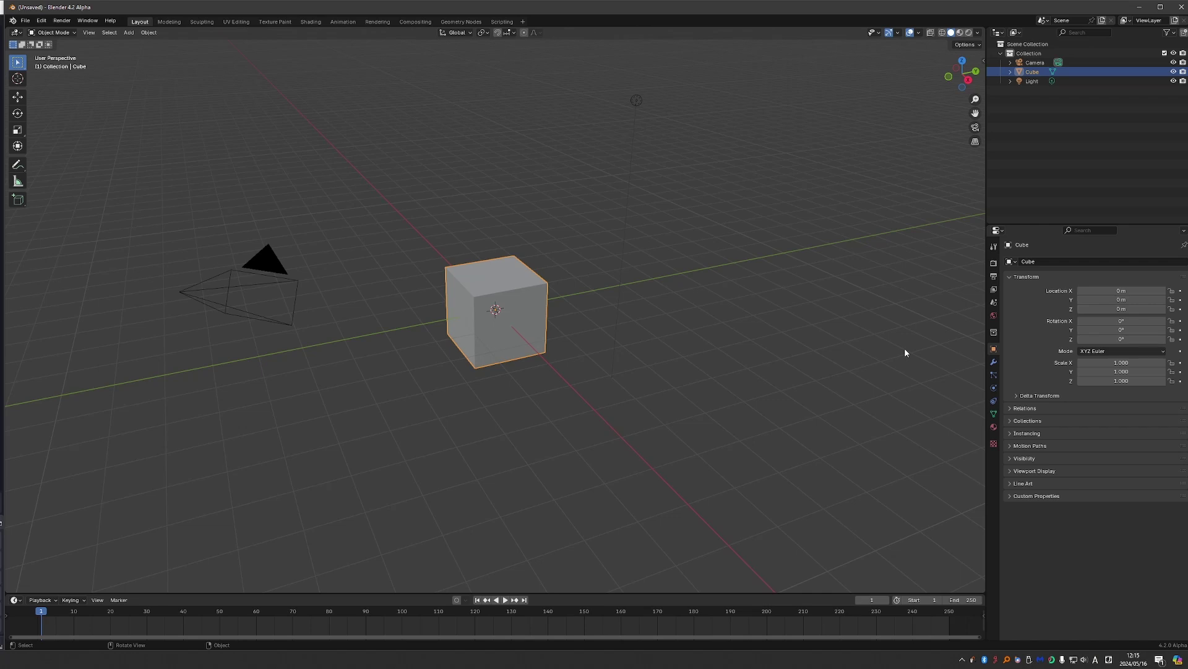
pyautogui.hotkey('alt', 'Tab')
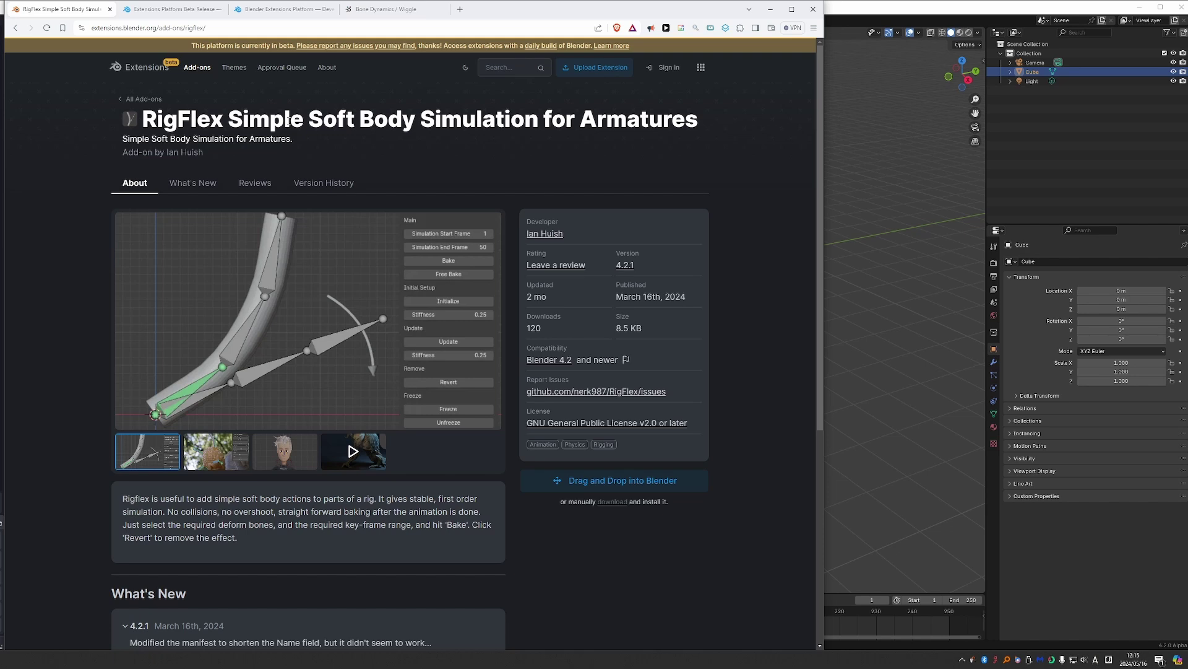
# Bring Blender 4.2 Alpha to the front and dismiss the splash screen
pyautogui.click(886, 9)
pyautogui.click(12, 20)
pyautogui.click(35, 29)
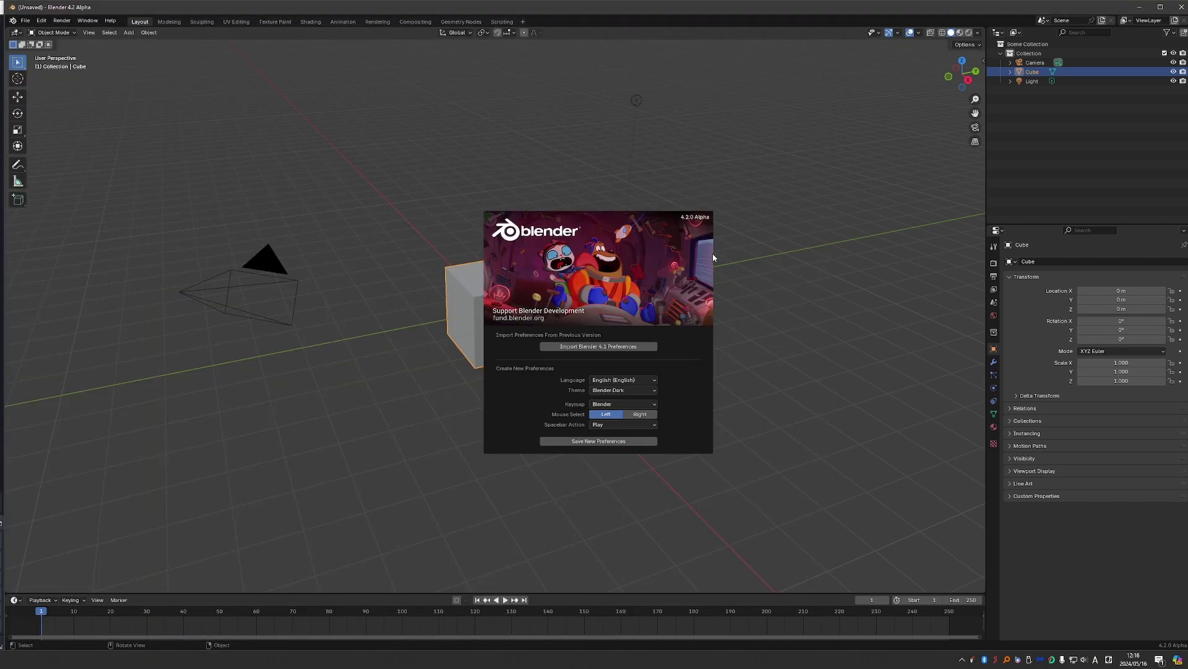
pyautogui.click(635, 173)
# Set Preferences Resolution Scale to 1.30 and show the Extensions section
pyautogui.click(42, 22)
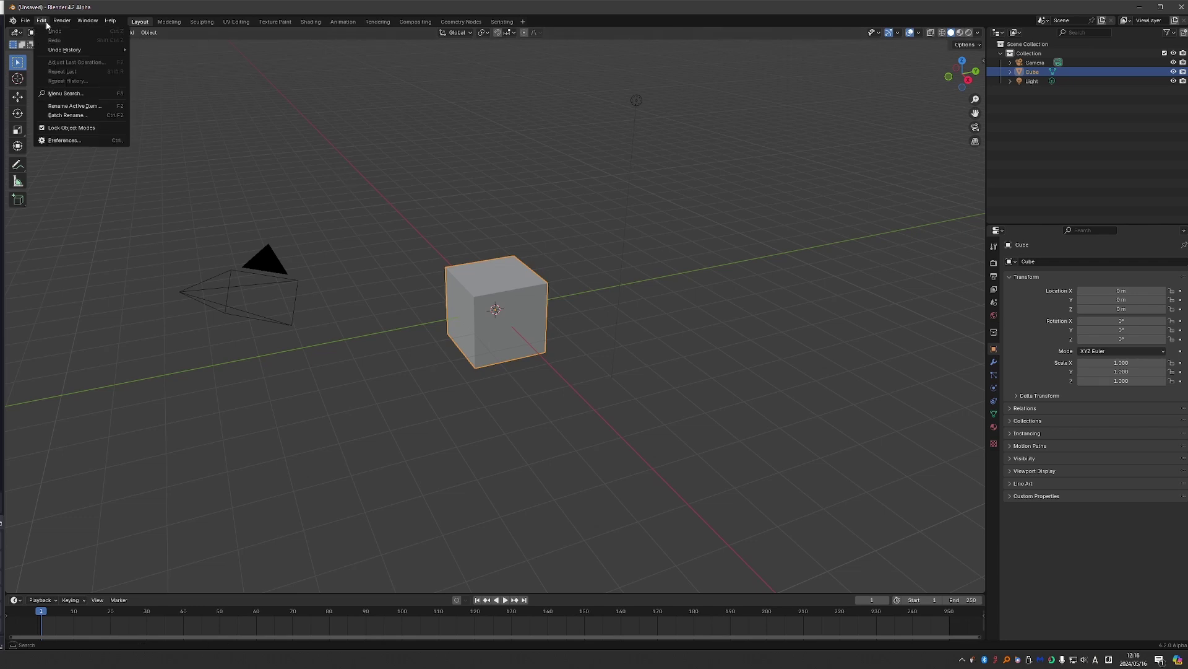
pyautogui.click(64, 140)
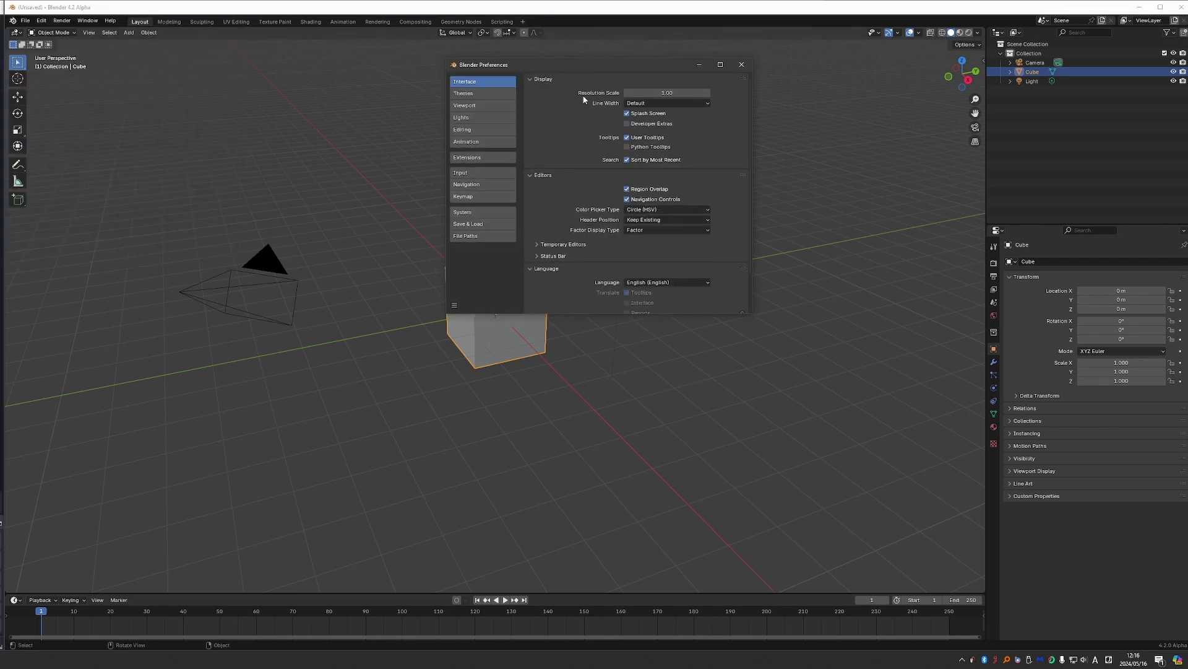
pyautogui.click(628, 89)
pyautogui.write('1.3')
pyautogui.press('Return')
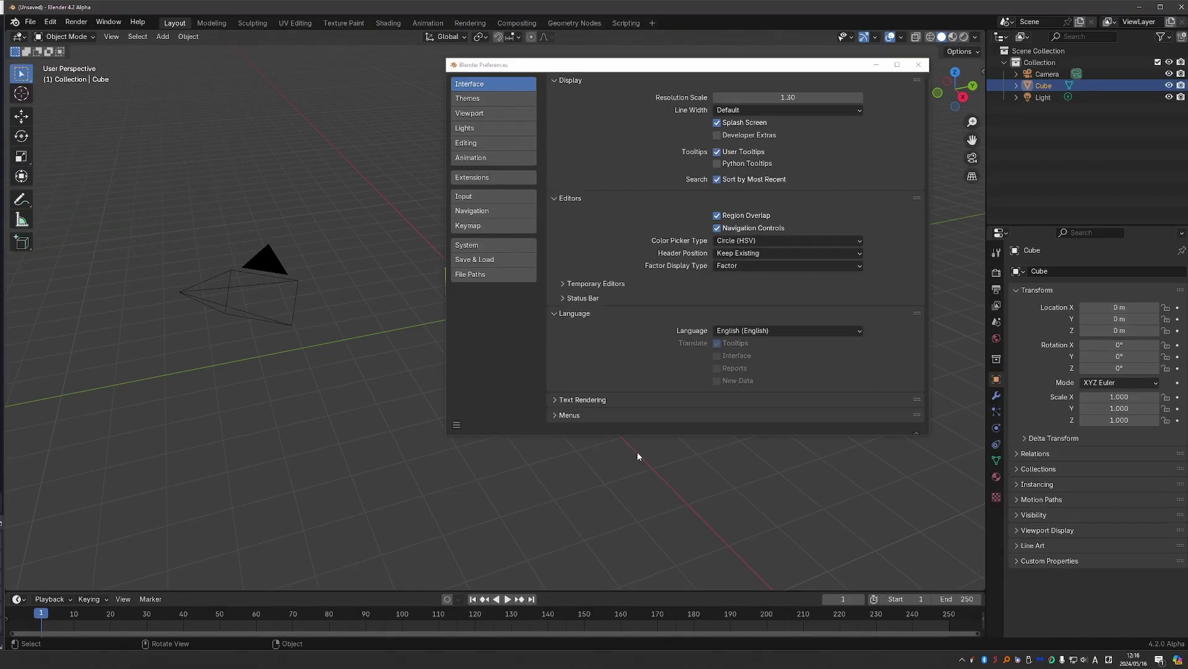
pyautogui.click(504, 179)
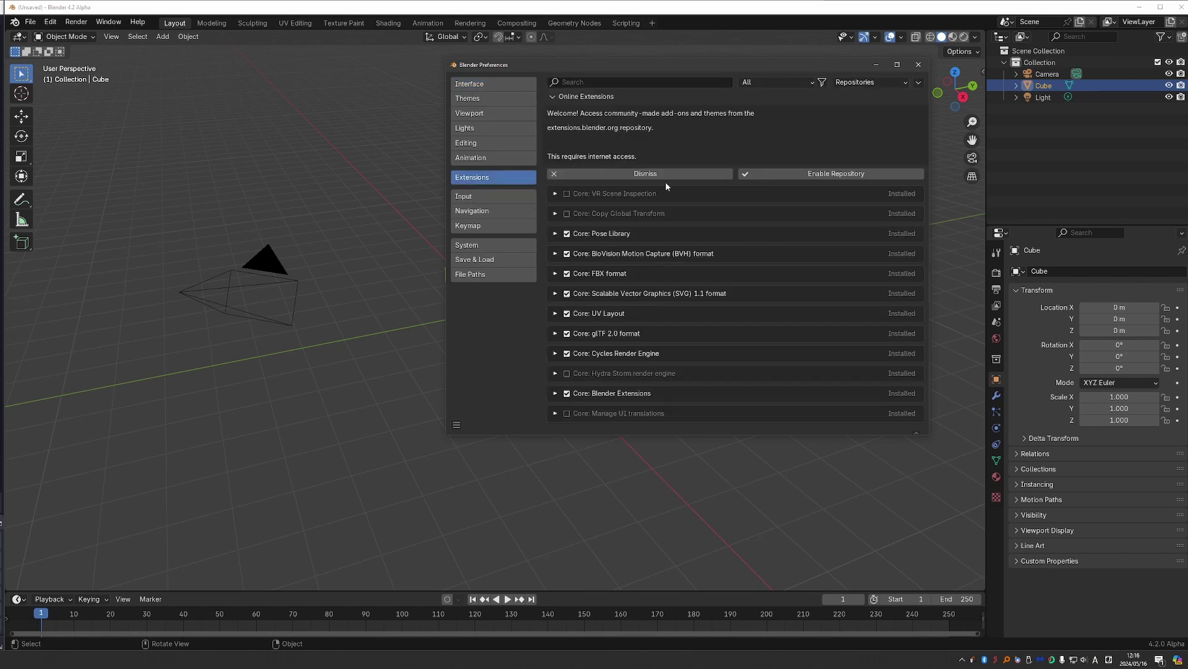
pyautogui.hotkey('alt', 'Tab')
# Launch stable Blender 4.1.1 from the launcher and maximize its window
pyautogui.click(254, 263)
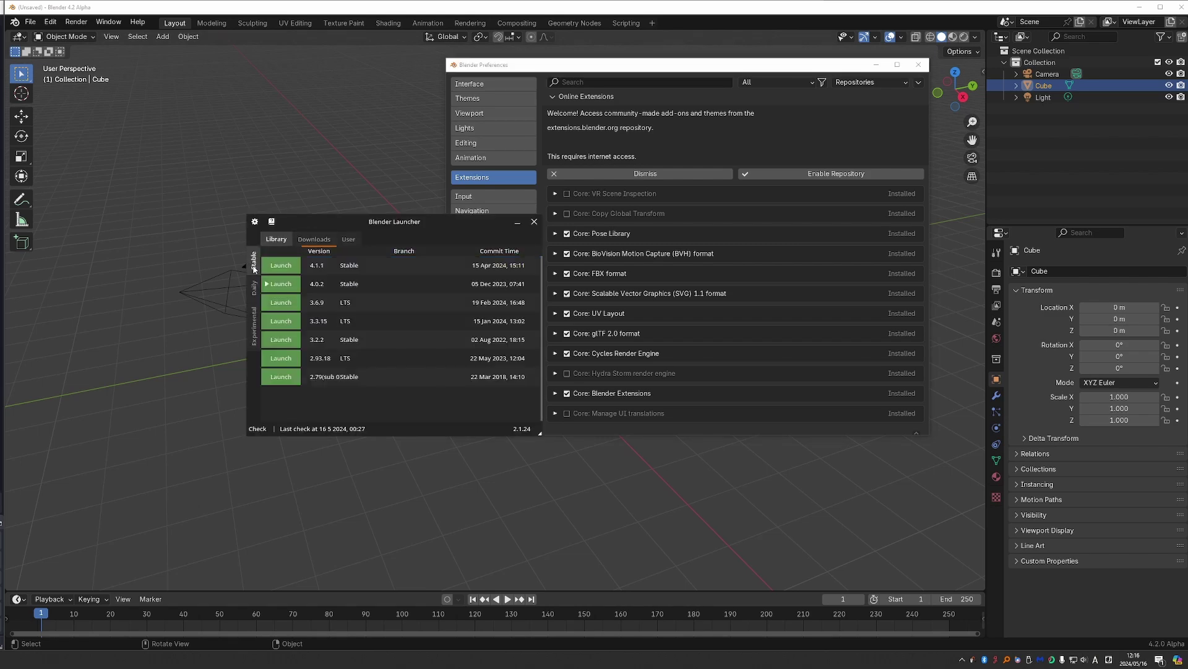
pyautogui.click(286, 268)
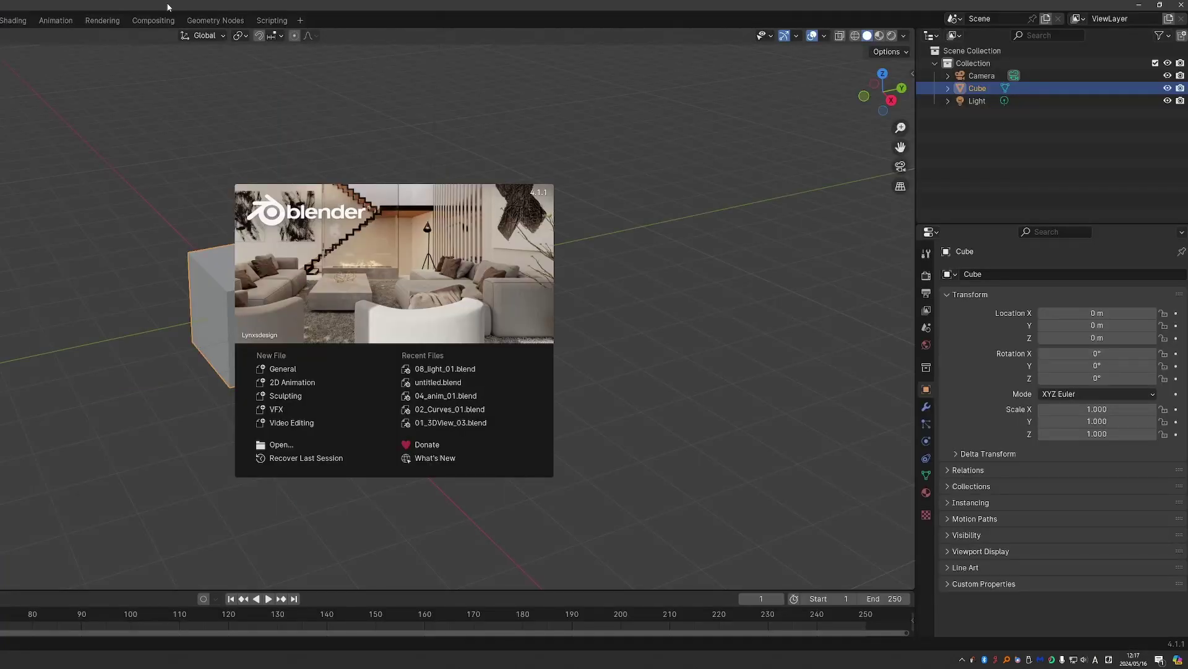
pyautogui.click(199, 8)
pyautogui.click(187, 84)
pyautogui.doubleClick(284, 29)
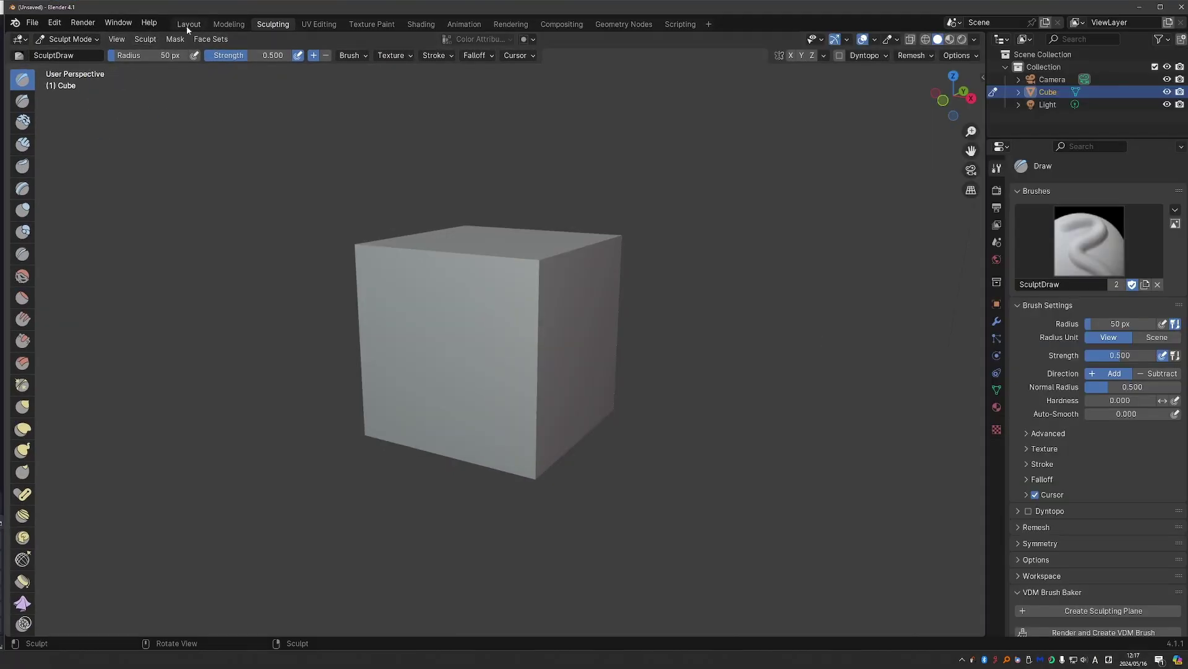
pyautogui.click(189, 23)
# Open Blender 4.1's Add-ons preferences, move the window lower, and keep Category on All
pyautogui.click(54, 23)
pyautogui.click(74, 181)
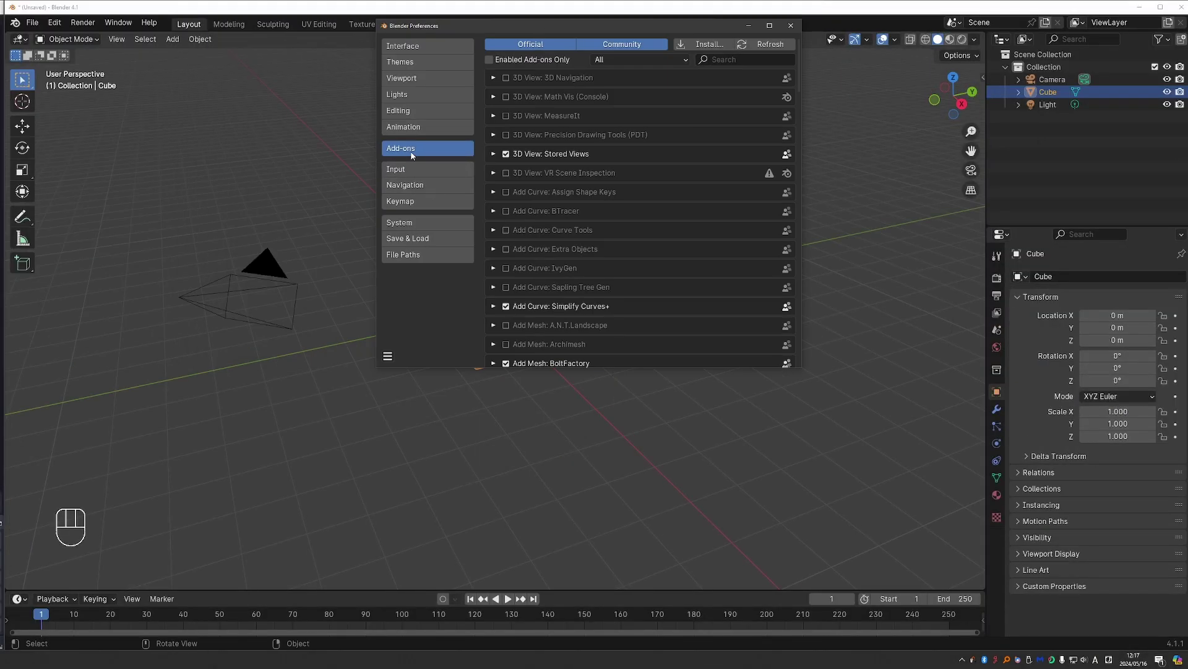
pyautogui.moveTo(600, 27); pyautogui.dragTo(596, 116)
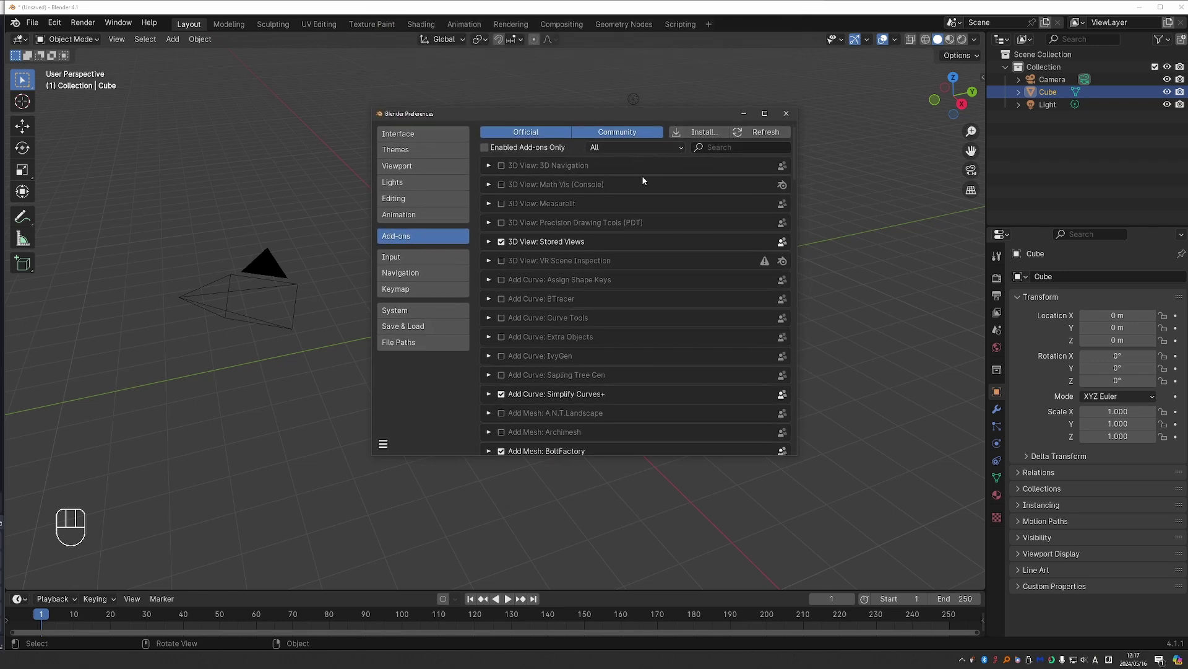
pyautogui.click(645, 146)
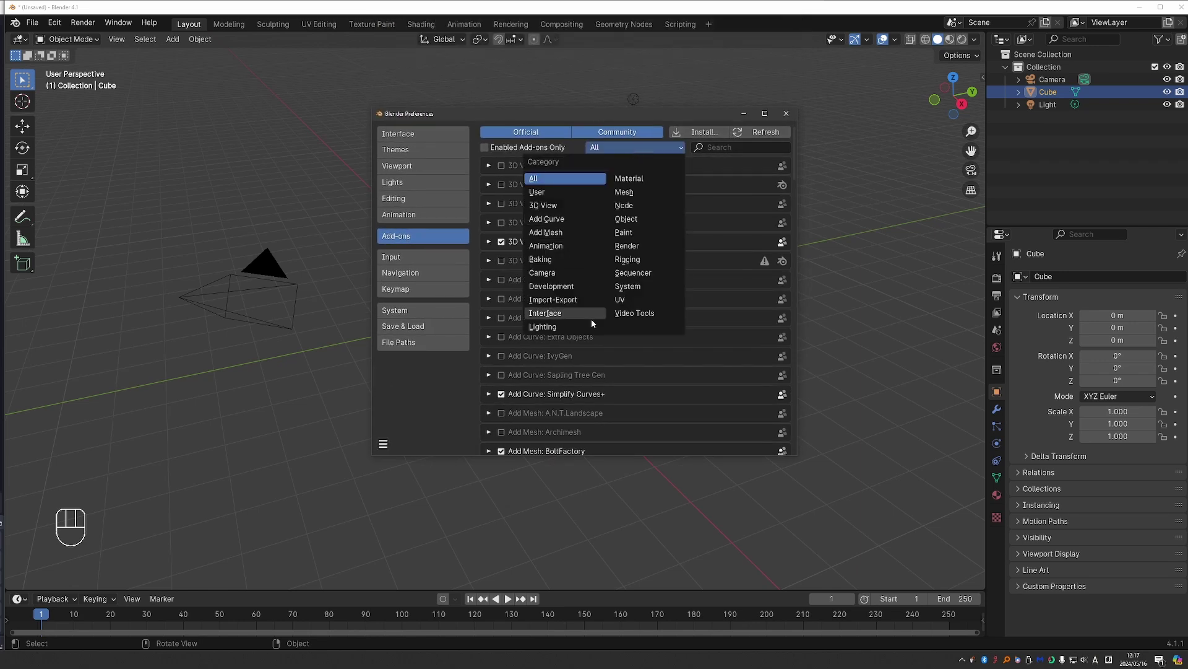
pyautogui.click(575, 183)
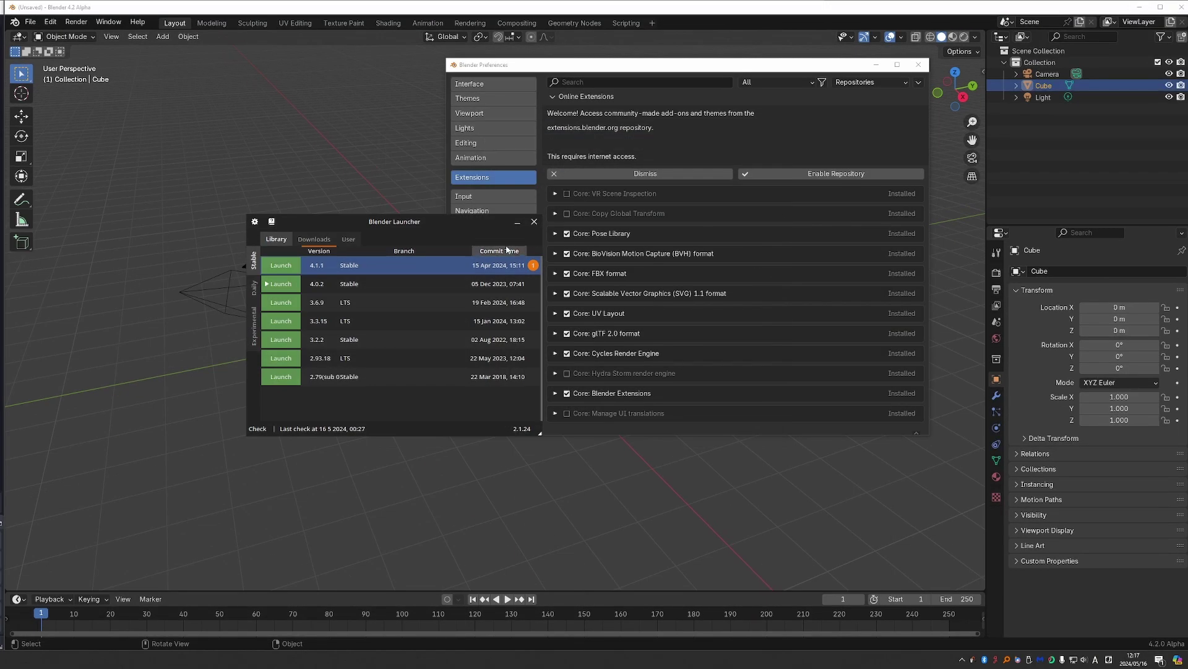
# Close Blender Launcher and 4.1's Preferences, and make 4.2's Preferences window taller
pyautogui.click(534, 221)
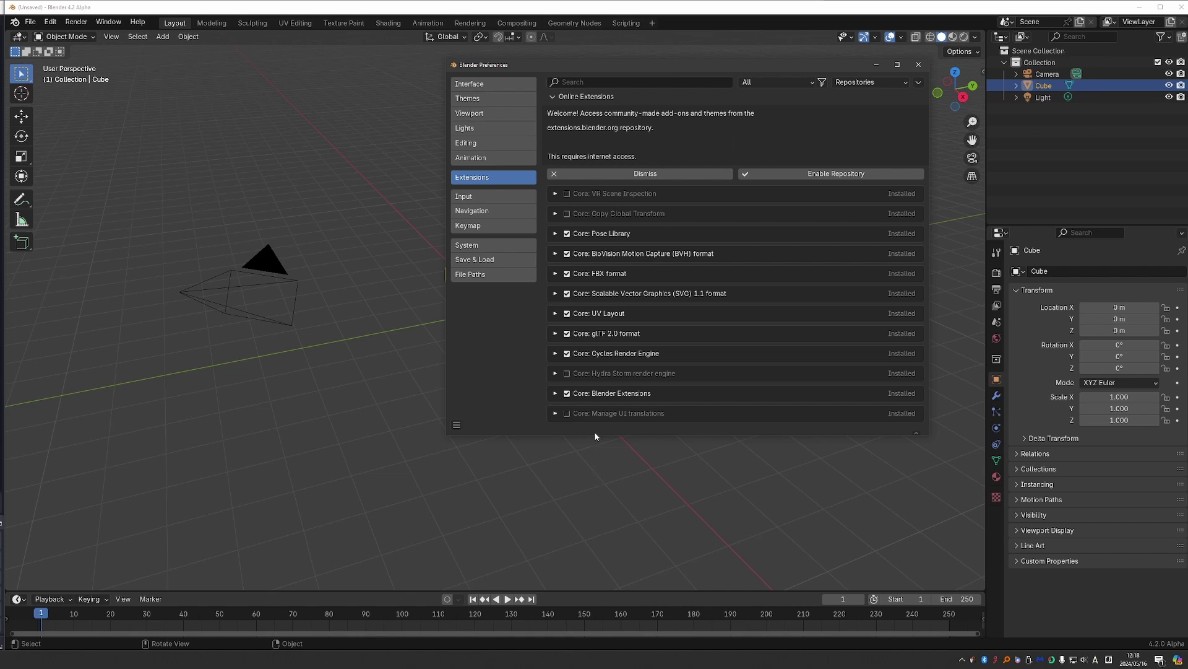
pyautogui.moveTo(595, 434); pyautogui.dragTo(596, 511)
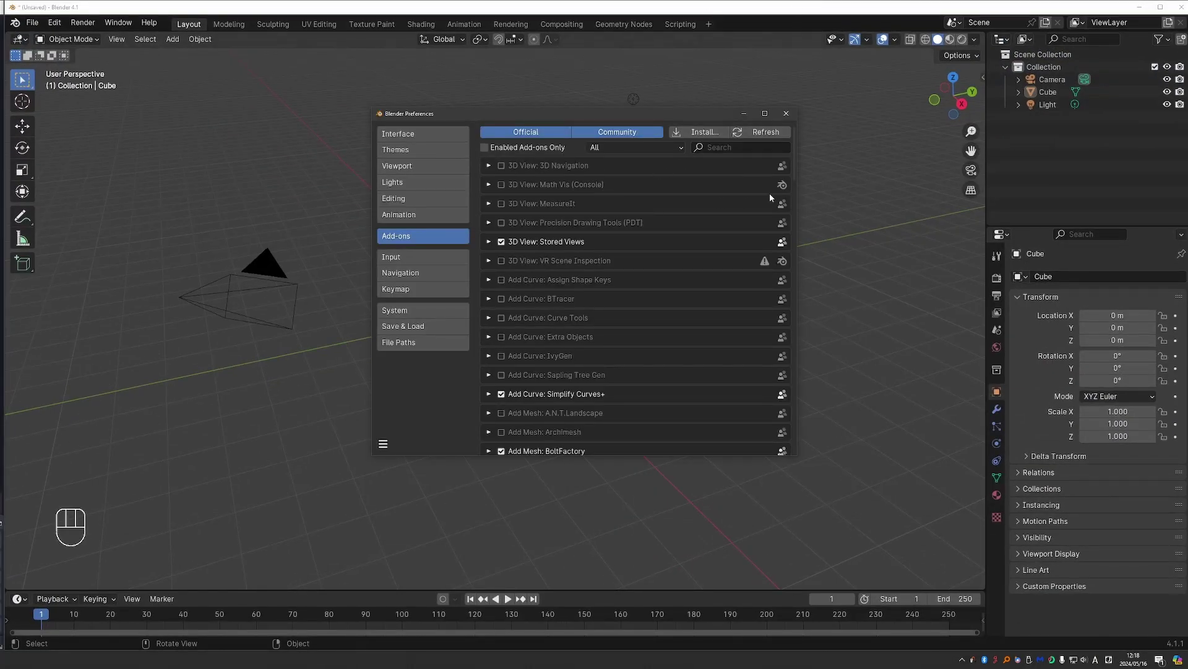
pyautogui.moveTo(794, 165); pyautogui.dragTo(799, 458)
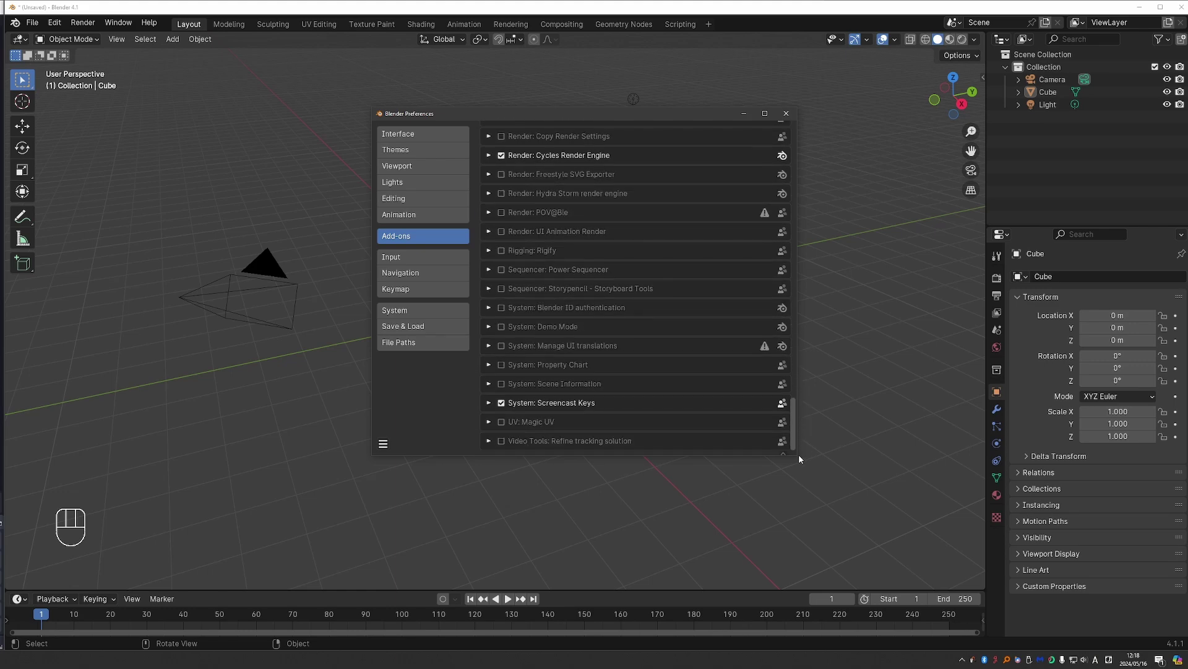
pyautogui.click(785, 114)
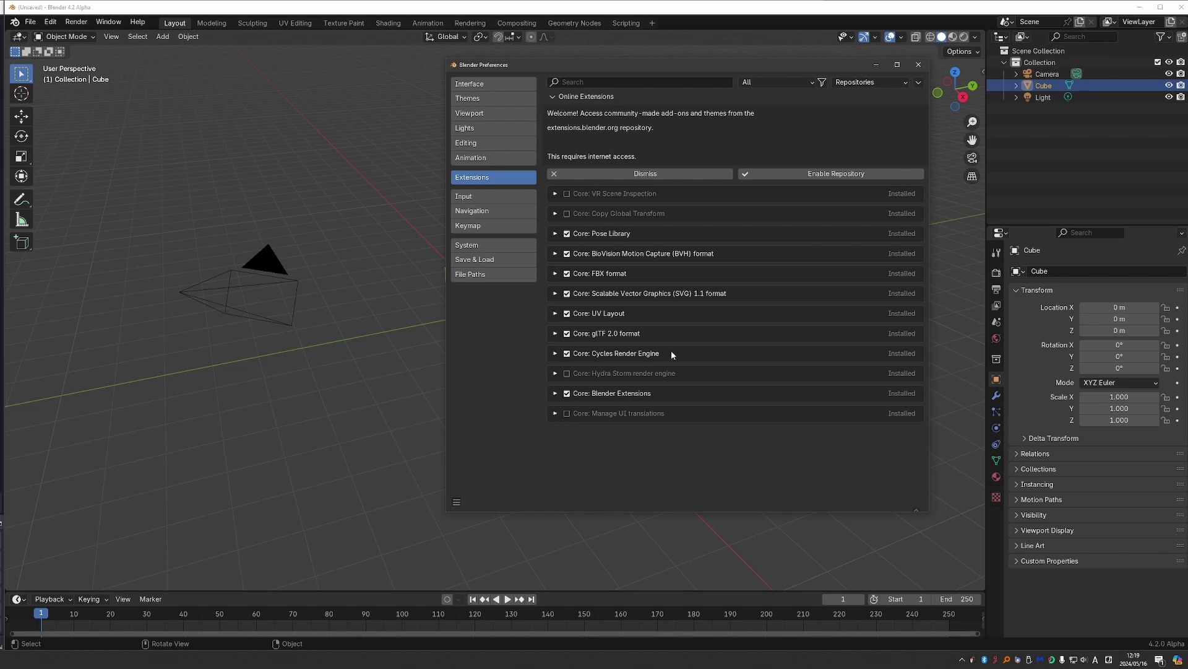
pyautogui.click(789, 170)
# Enable the extensions.blender.org repository and filter the list to Add-ons
pyautogui.click(790, 175)
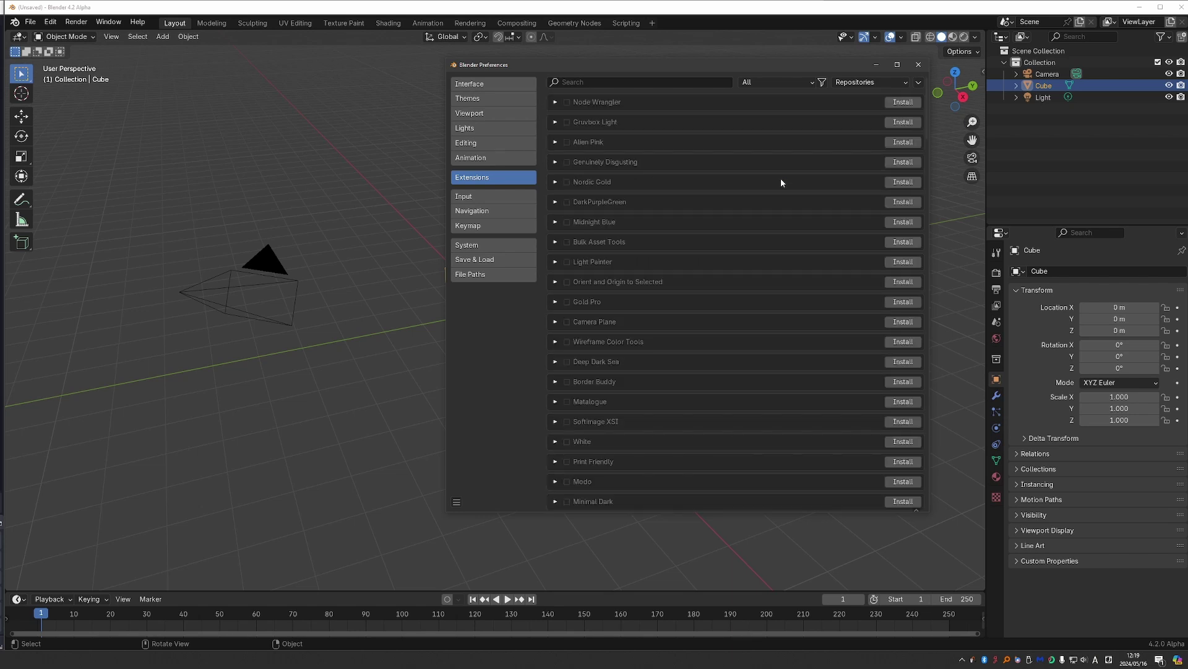
pyautogui.moveTo(927, 110)
pyautogui.mouseDown()
pyautogui.moveTo(927, 381)
pyautogui.moveTo(900, 52)
pyautogui.moveTo(911, 109)
pyautogui.moveTo(924, 105)
pyautogui.mouseUp()
pyautogui.click(771, 82)
pyautogui.click(769, 87)
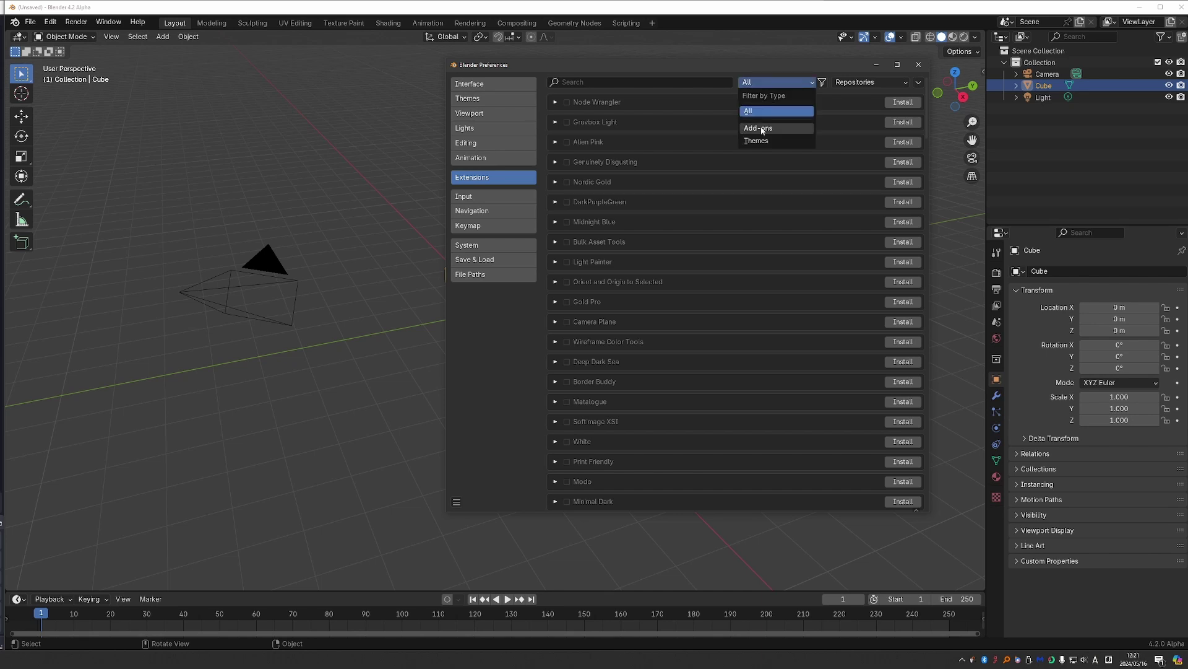
pyautogui.click(763, 127)
# Switch the extension type filter to Themes
pyautogui.click(765, 82)
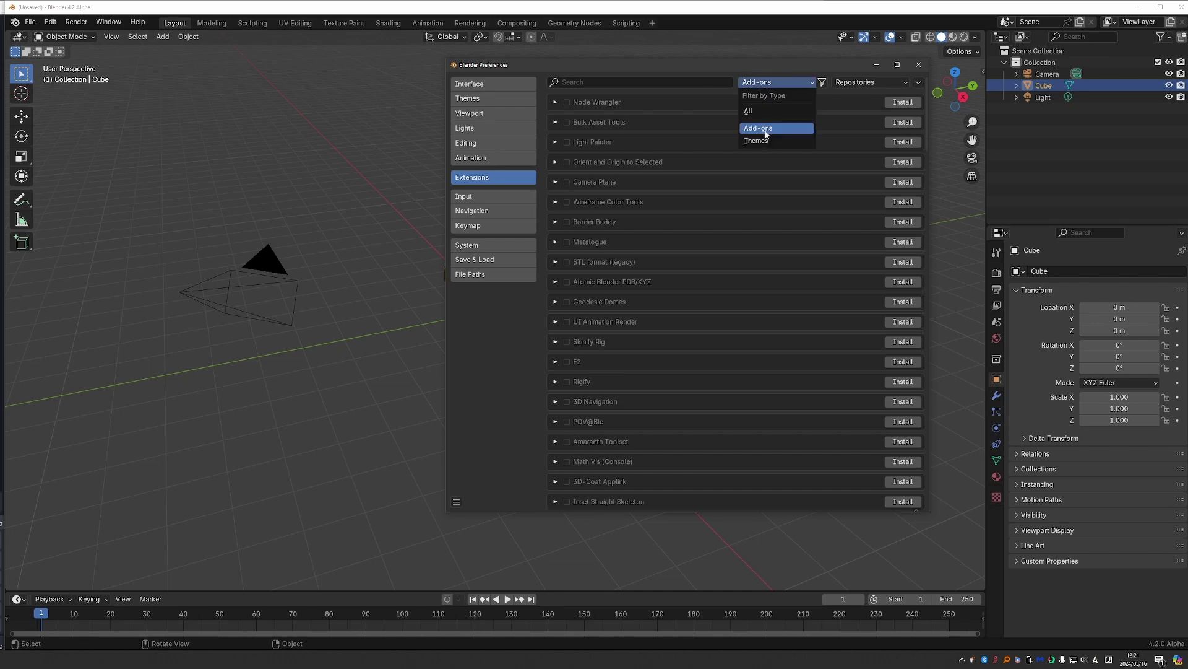
pyautogui.click(766, 142)
pyautogui.click(767, 82)
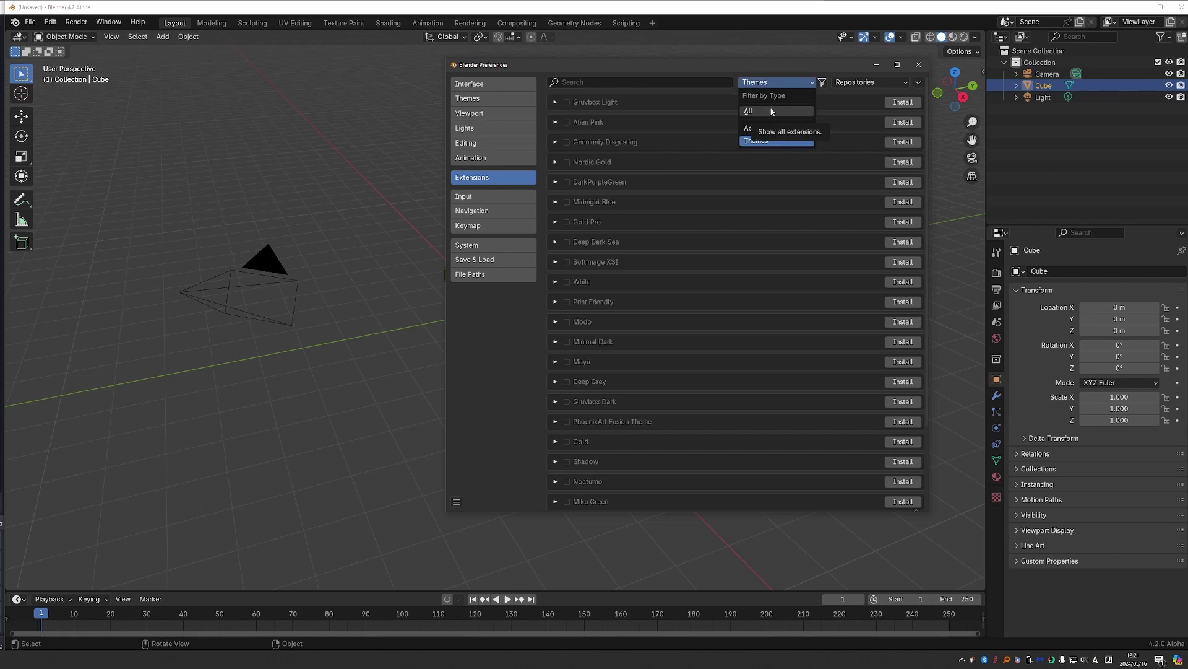
pyautogui.click(822, 82)
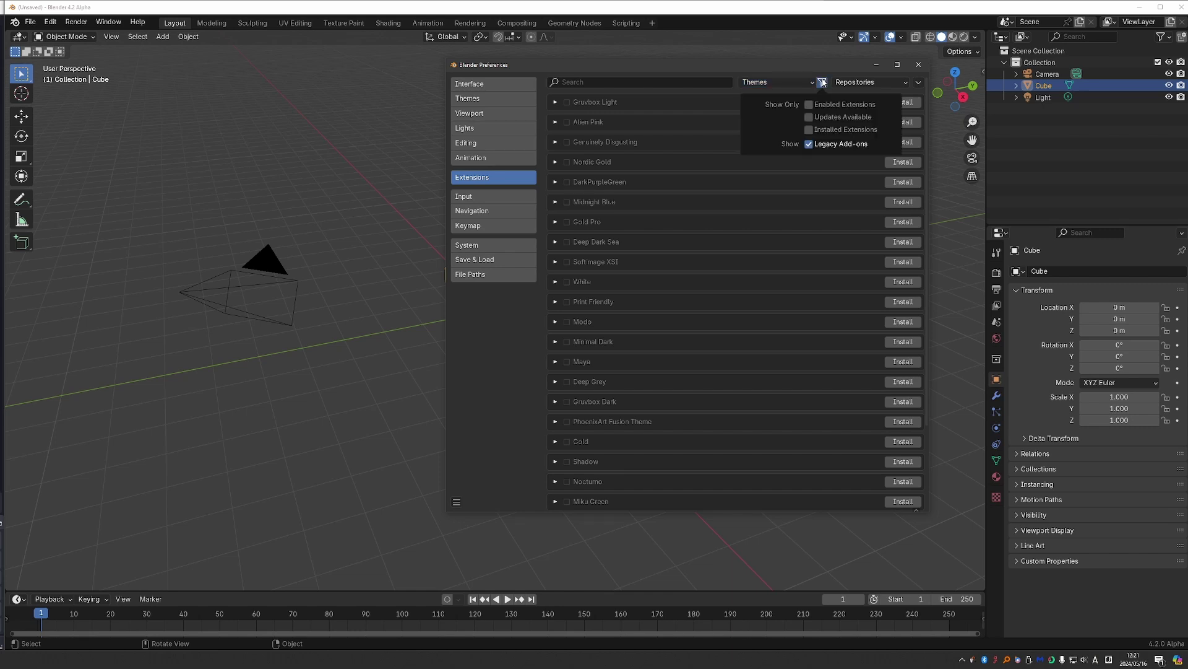
# Show only installed extensions and set the type filter to Add-ons
pyautogui.click(809, 129)
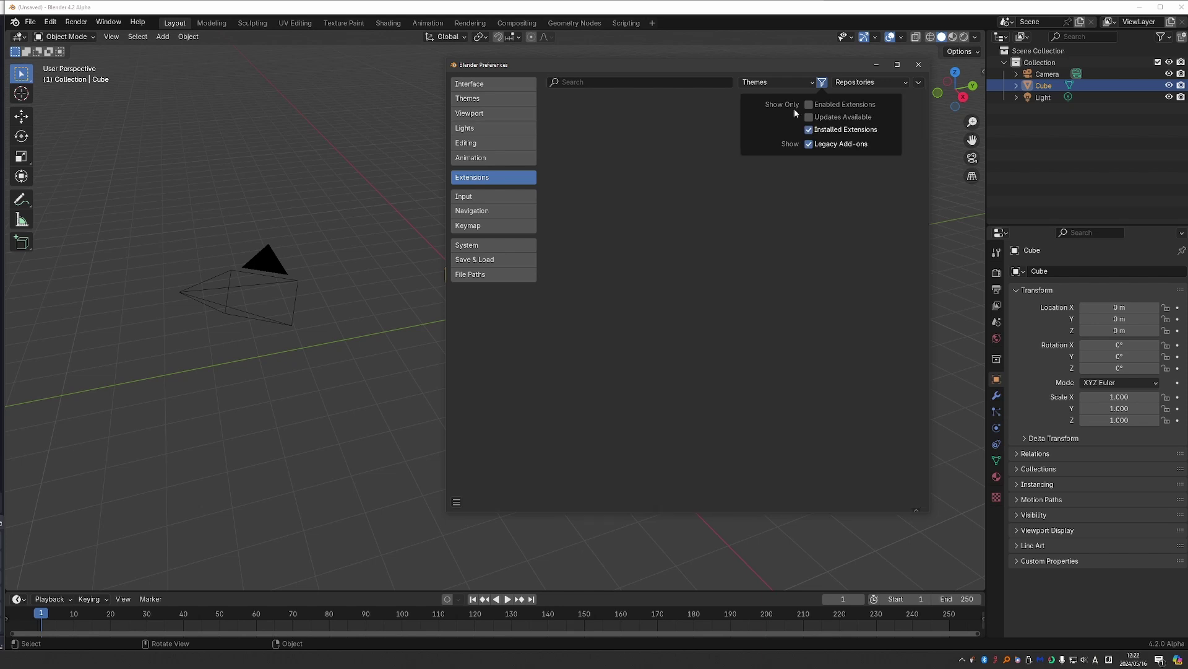
pyautogui.click(766, 83)
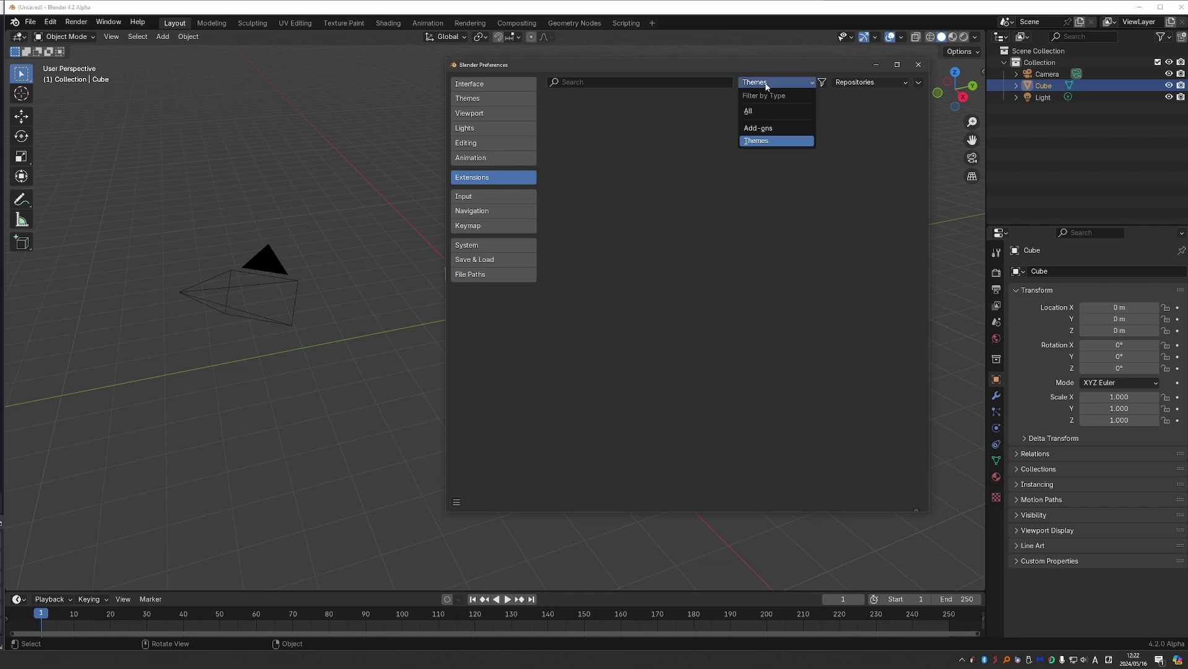
pyautogui.click(767, 128)
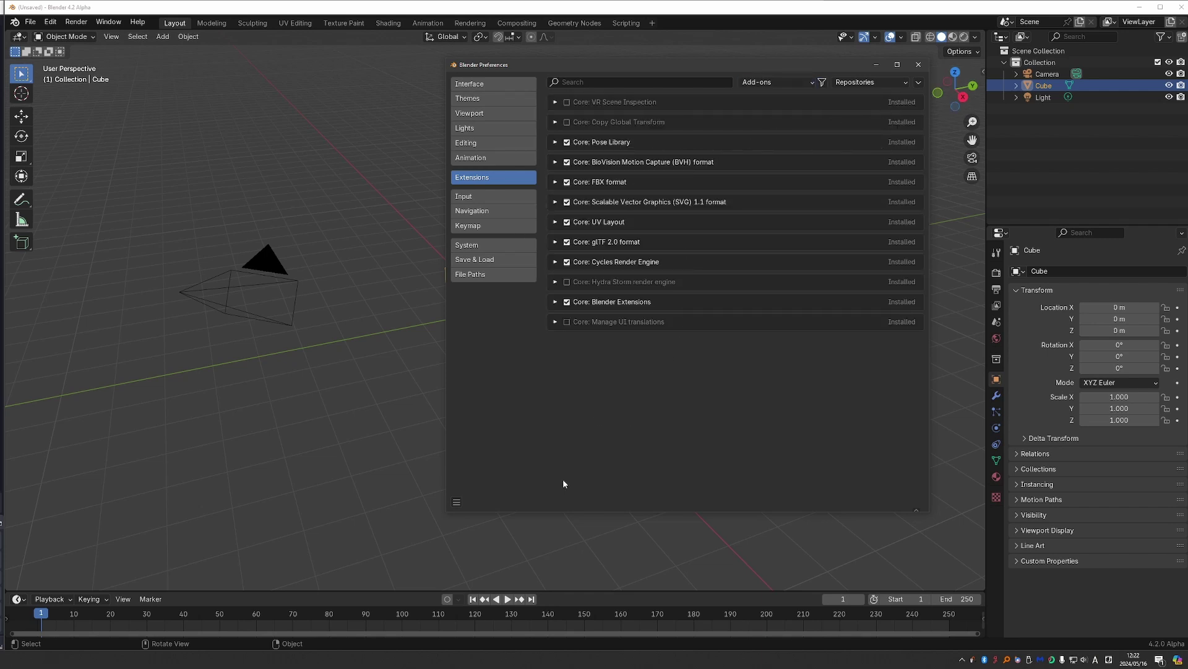
# Toggle the Updates Available and Enabled Extensions filters on, then off again
pyautogui.click(822, 82)
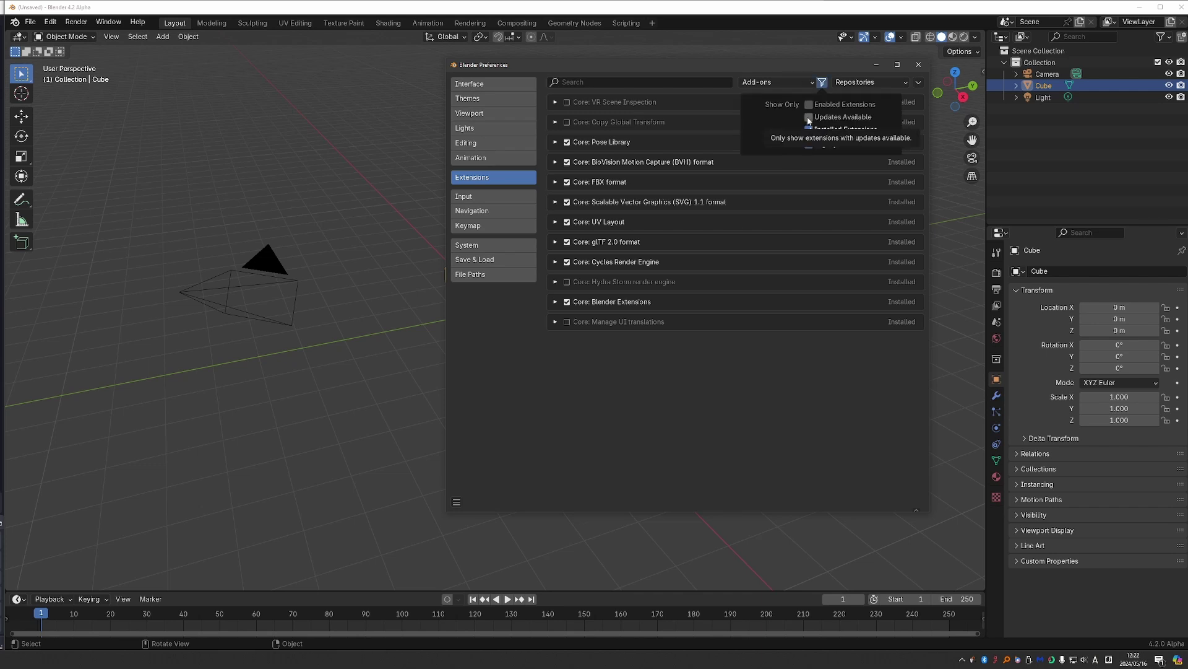
pyautogui.click(809, 118)
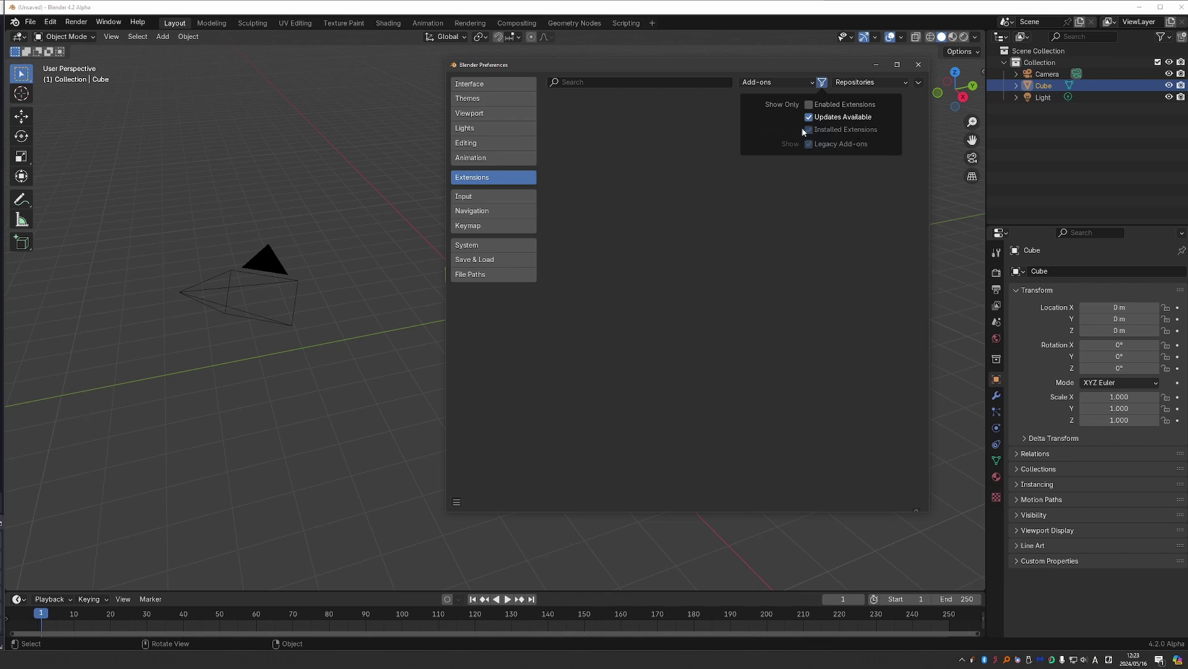
pyautogui.click(820, 117)
pyautogui.click(811, 107)
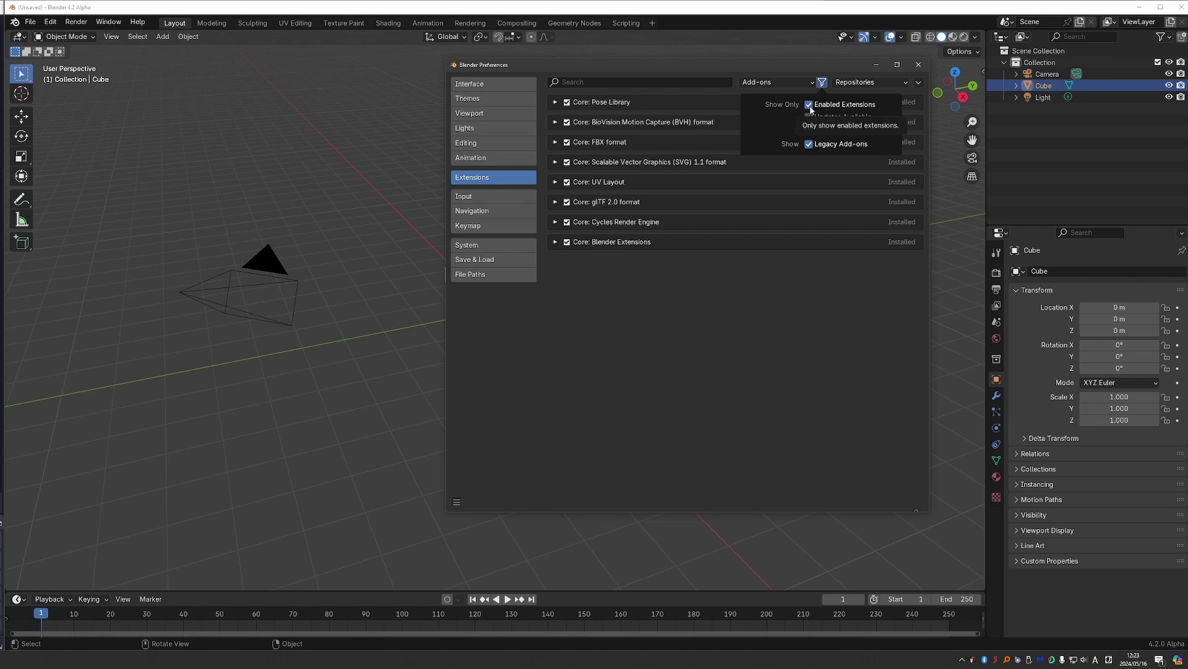
pyautogui.click(809, 105)
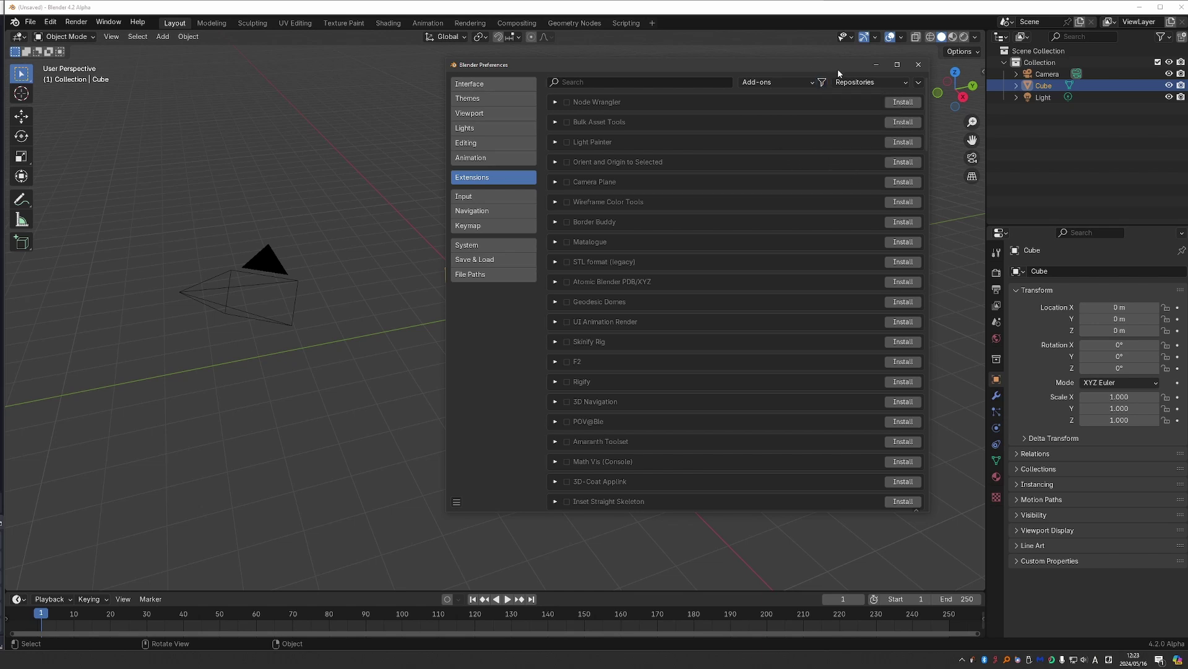
pyautogui.click(870, 81)
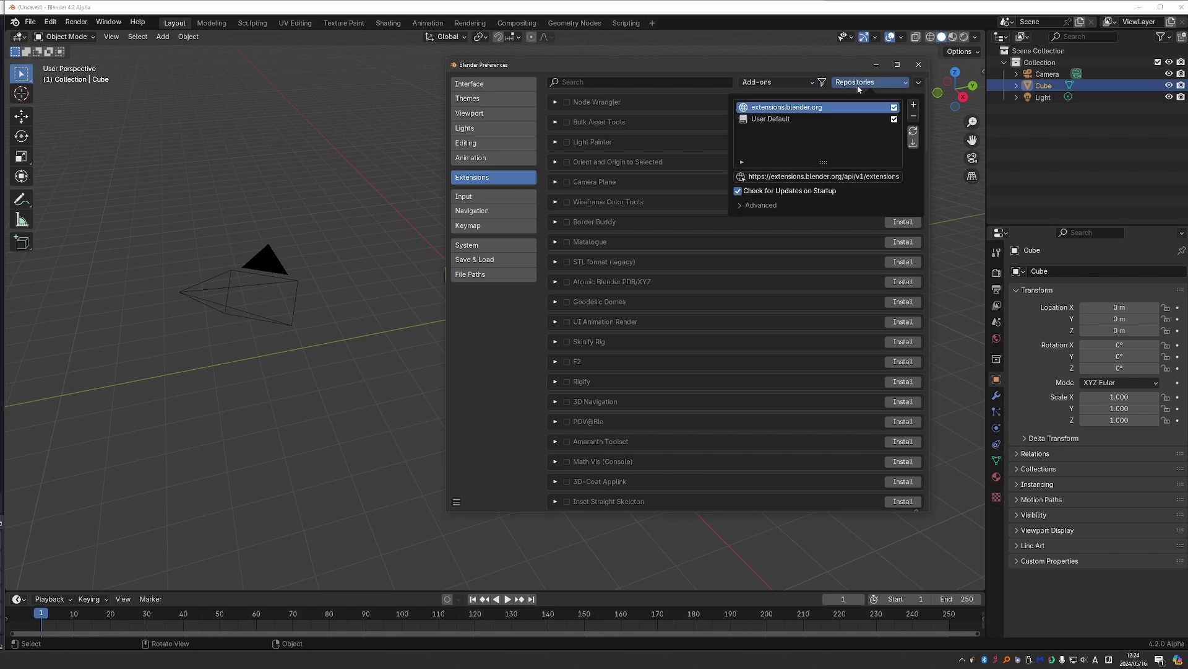
pyautogui.click(786, 120)
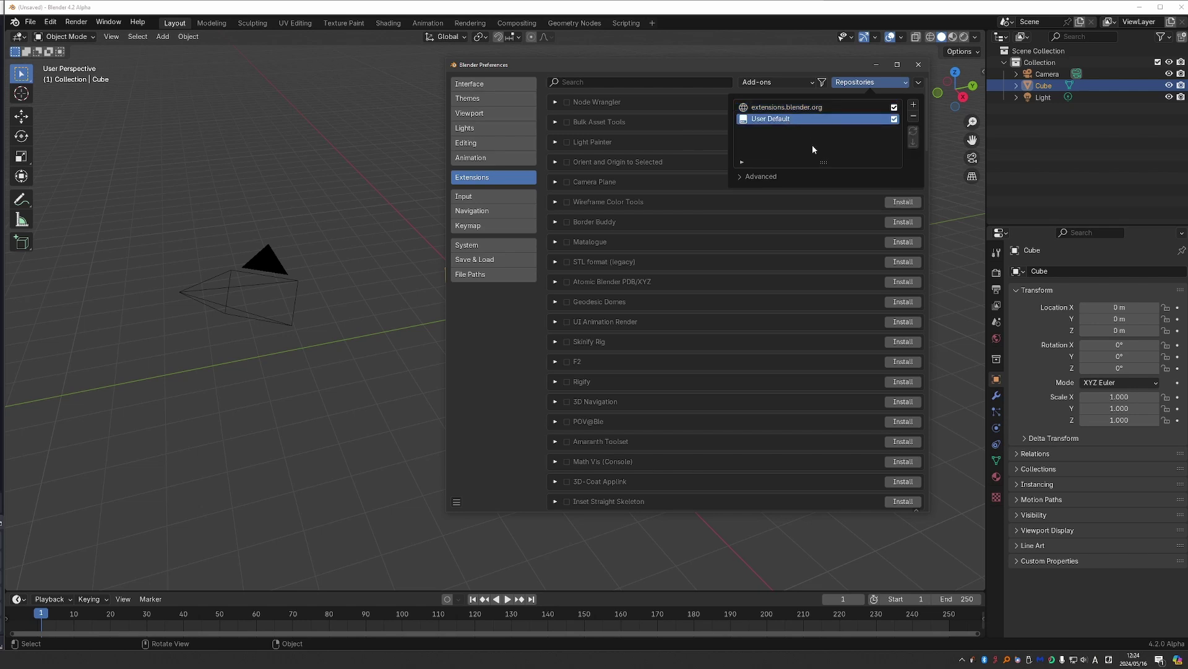
pyautogui.click(739, 176)
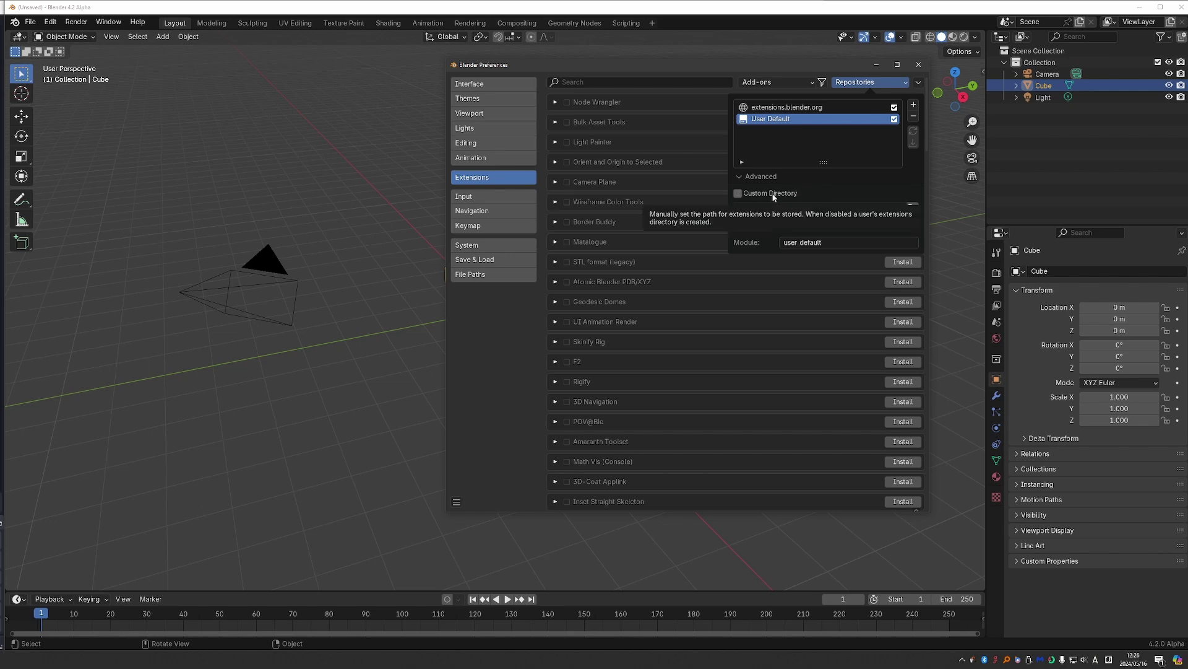
# Install screencast_keys.zip as a legacy add-on from the Repositories menu
pyautogui.click(859, 87)
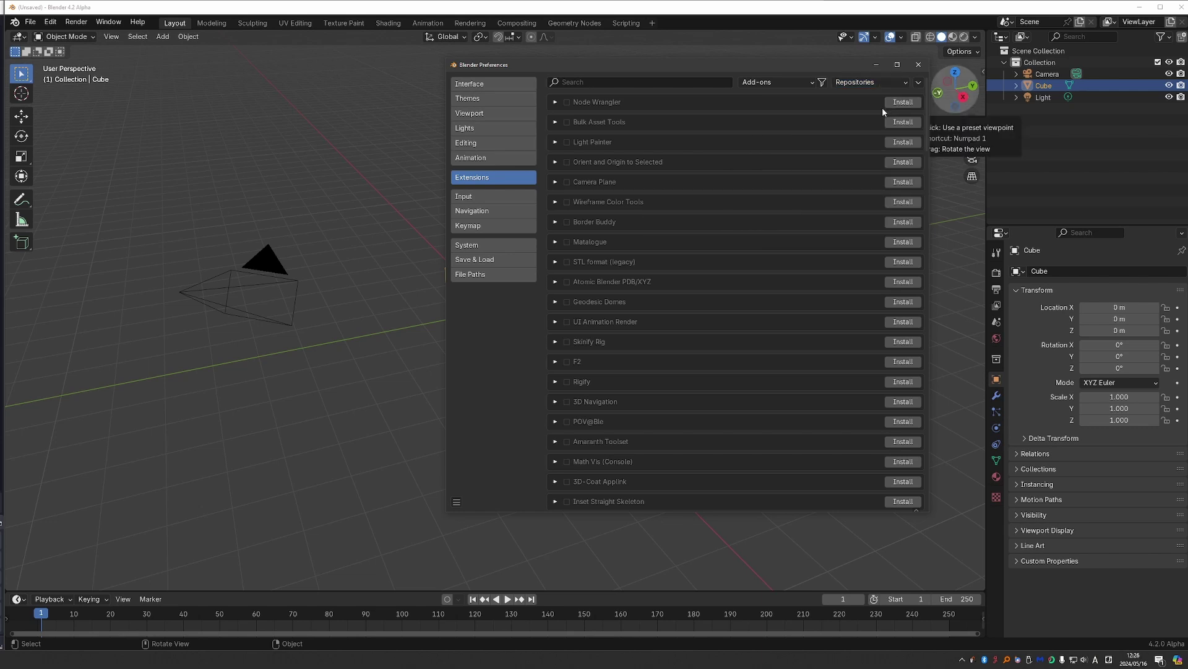
pyautogui.click(917, 85)
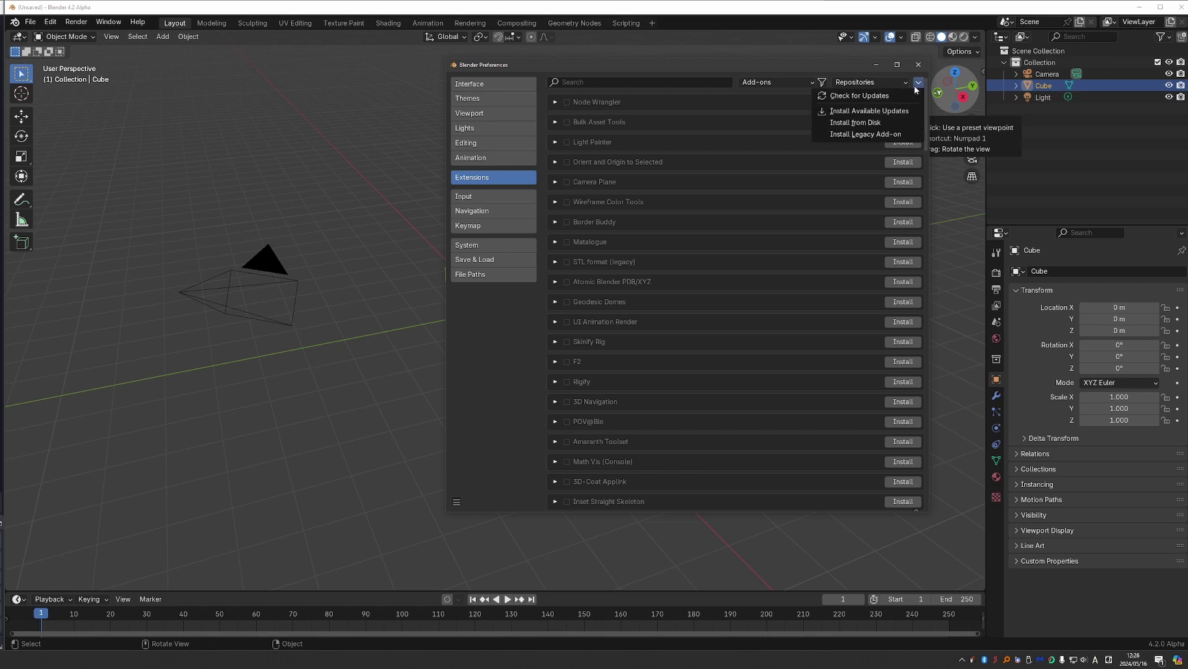
pyautogui.click(887, 136)
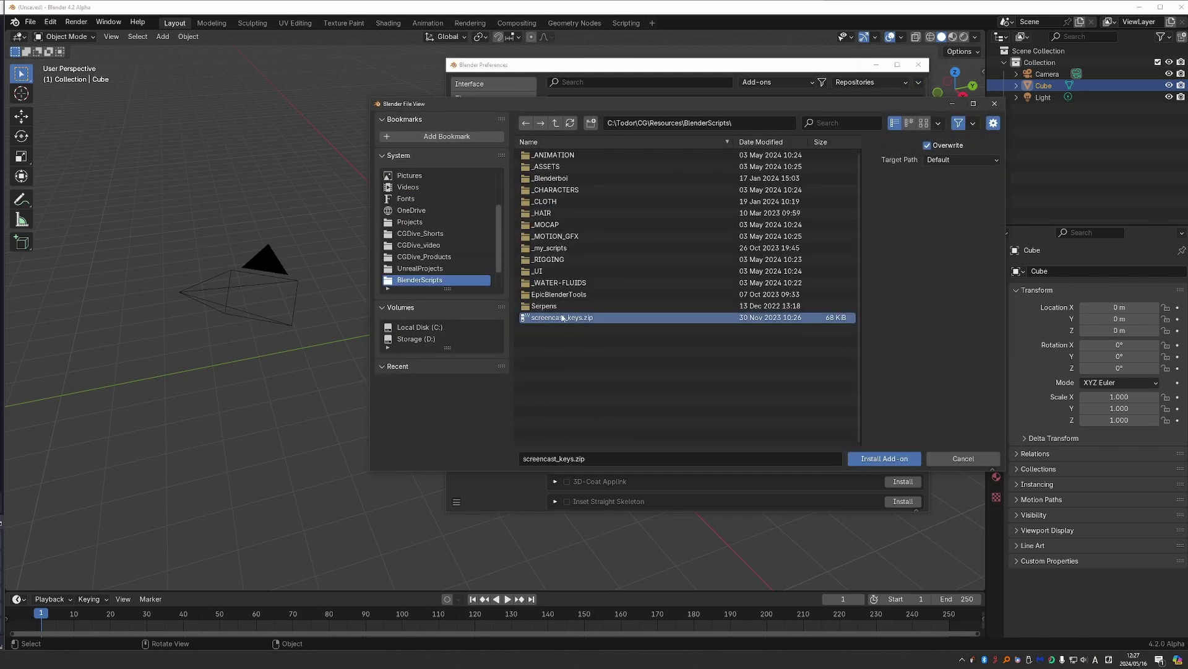
pyautogui.click(885, 459)
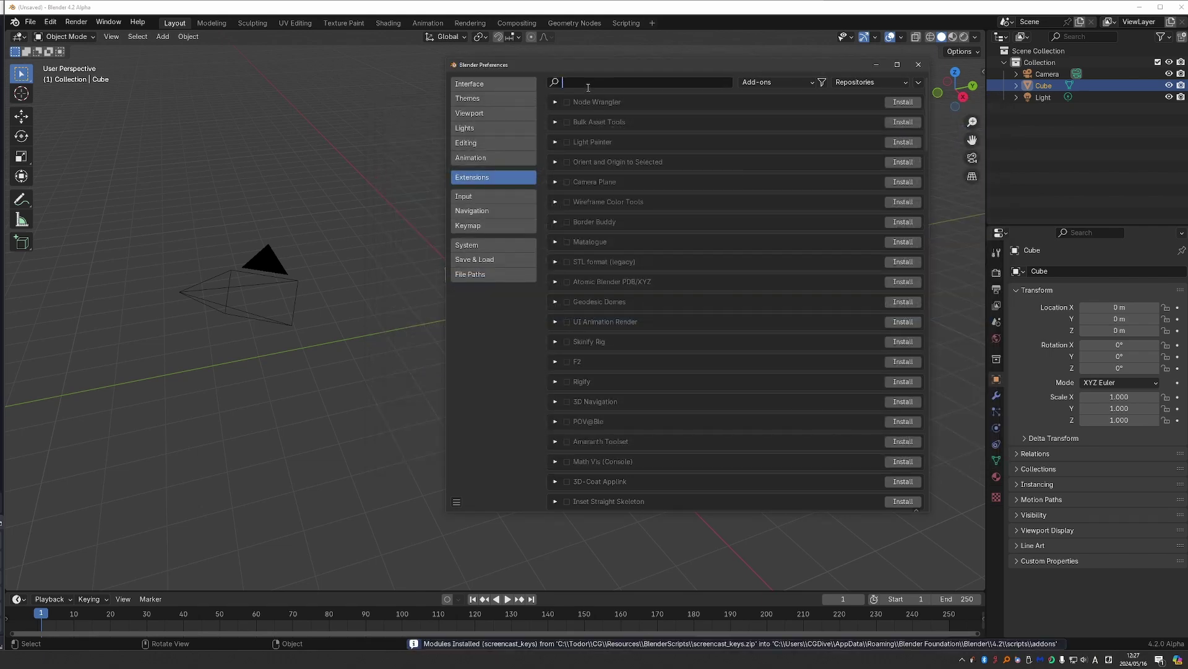
# Search extensions for 'scree' and enable the Legacy: Screencast Keys add-on
pyautogui.write('scree')
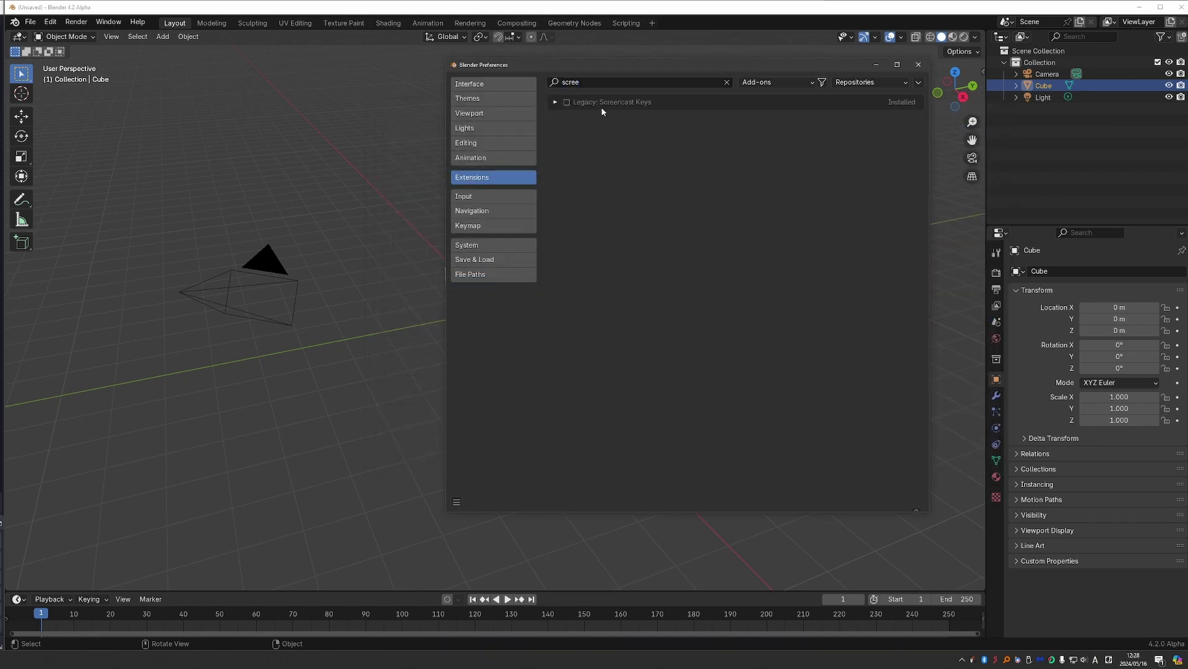
pyautogui.click(566, 103)
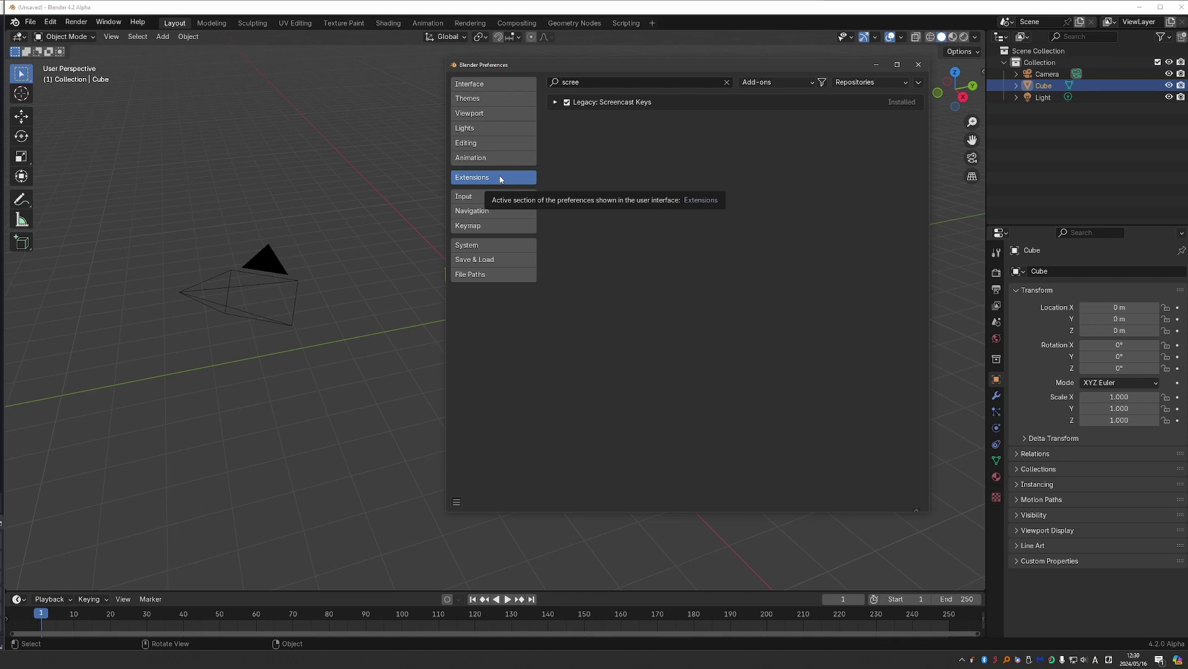
# Filter the Extensions list to Themes with an empty search and install Gruvbox Light
pyautogui.click(481, 98)
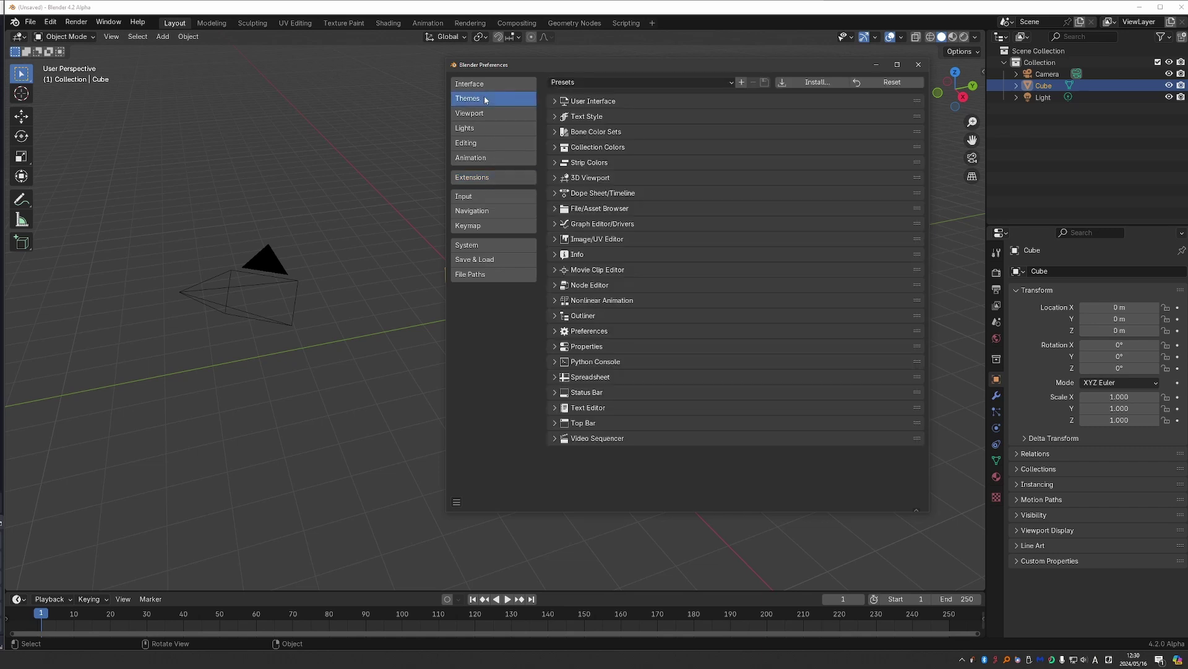
pyautogui.click(493, 225)
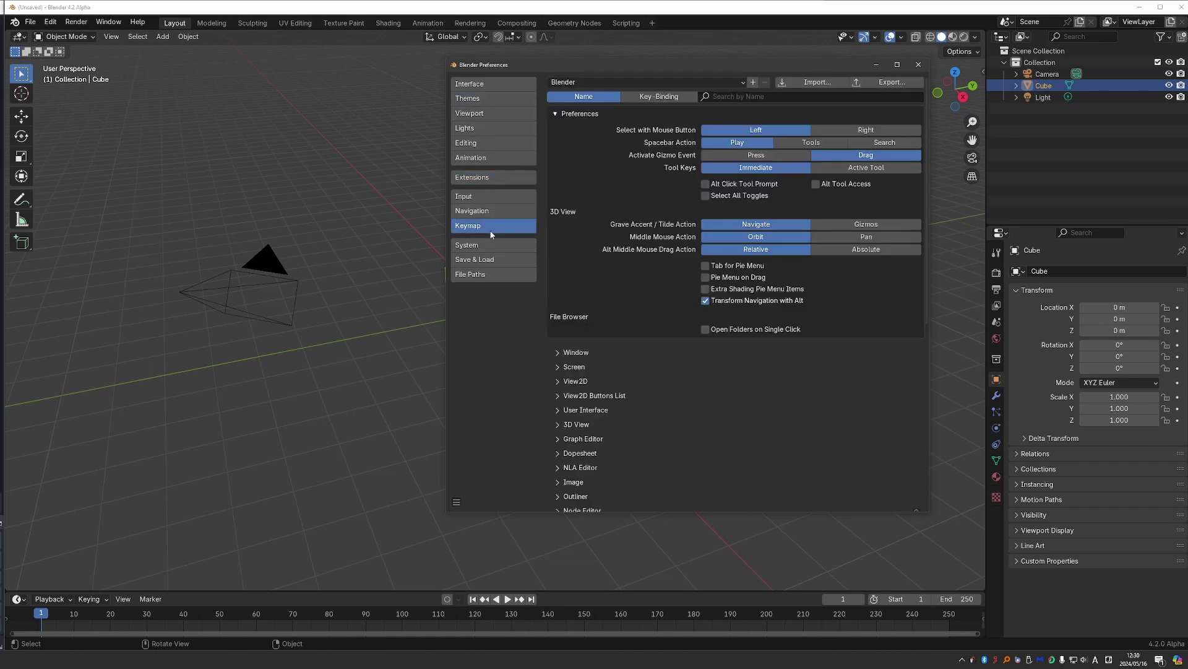
pyautogui.click(511, 175)
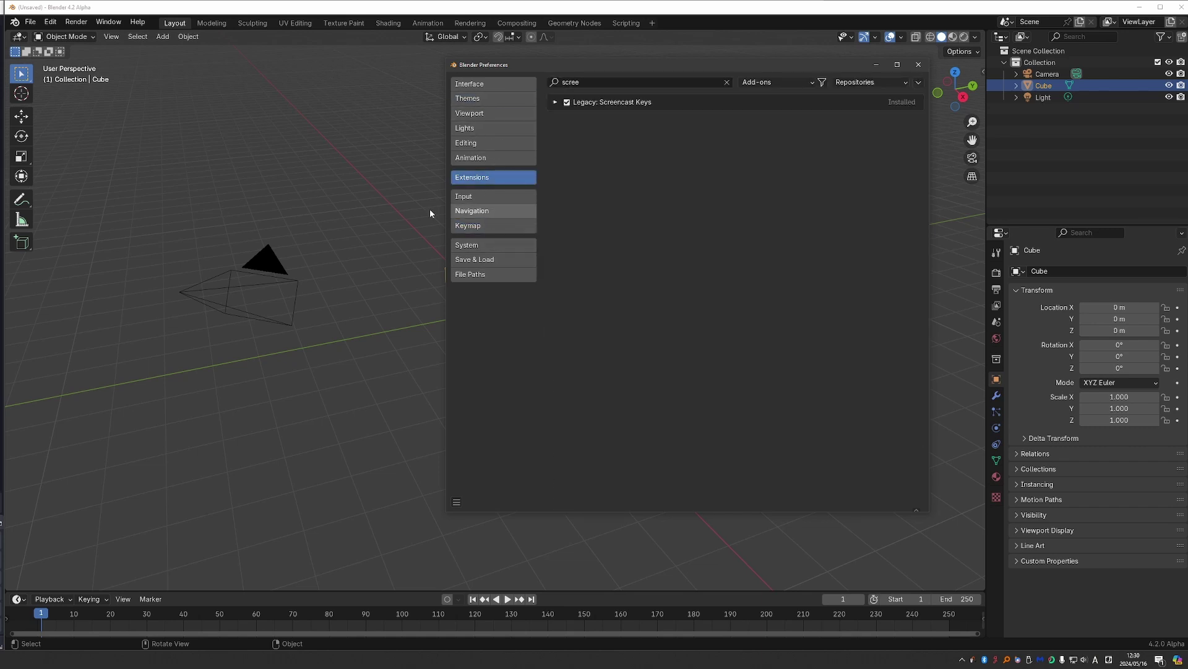
pyautogui.click(768, 82)
pyautogui.click(770, 142)
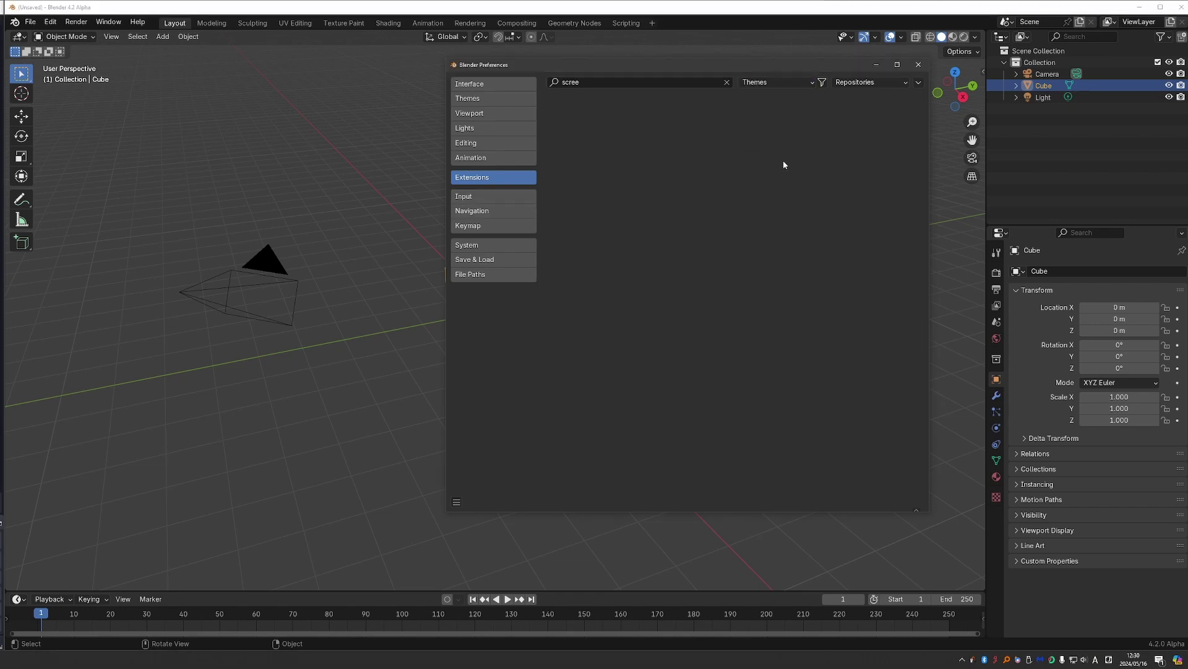
pyautogui.click(728, 82)
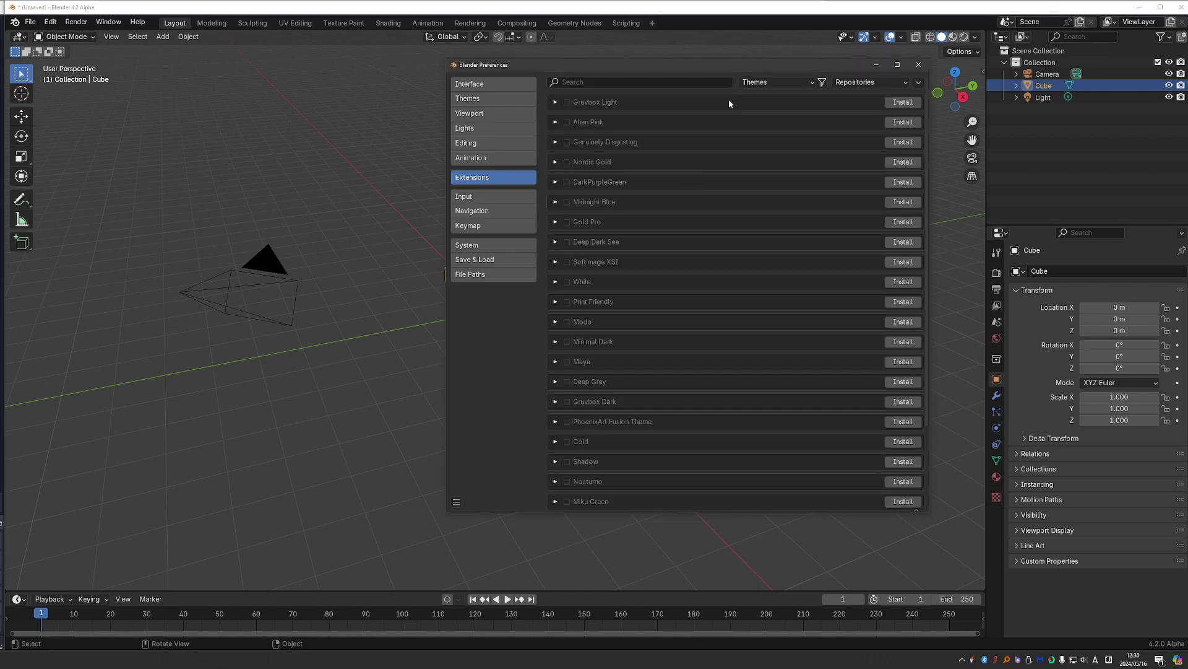
pyautogui.click(903, 104)
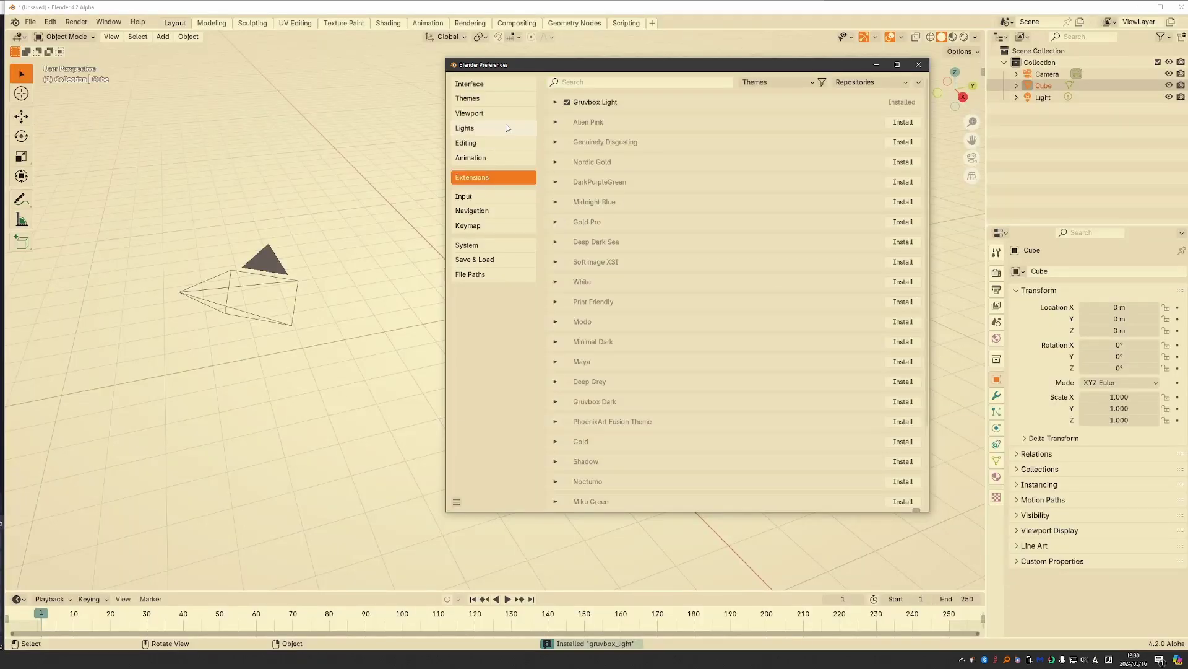
# Set the interface theme preset back to Blender Dark
pyautogui.click(492, 102)
pyautogui.click(603, 81)
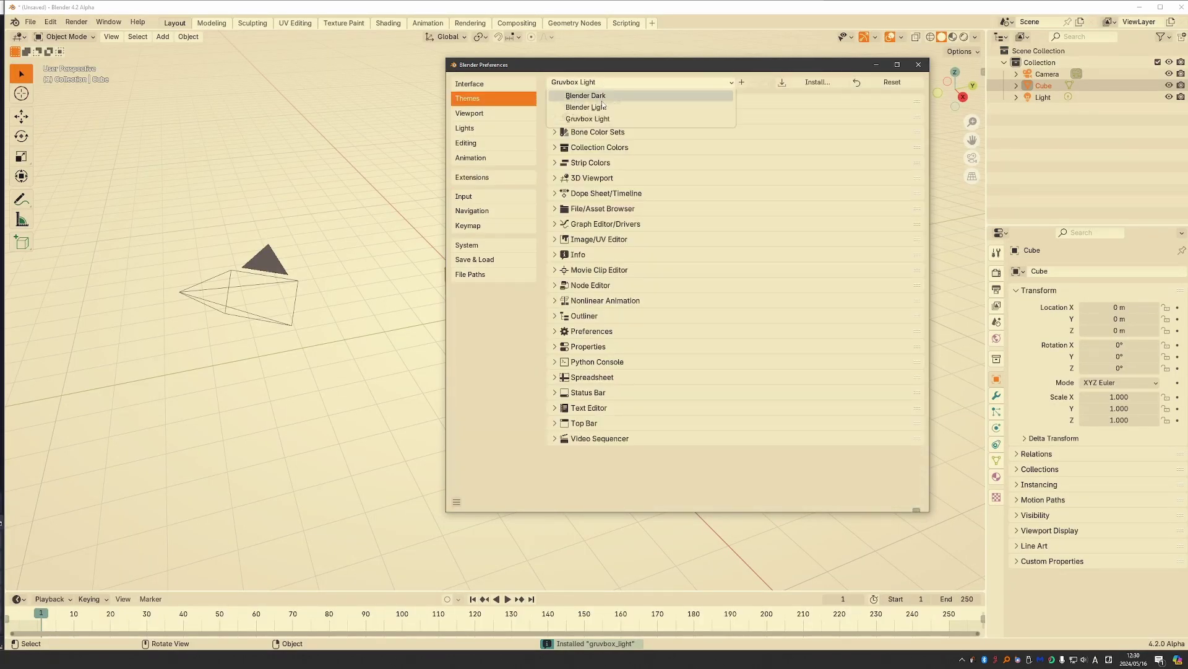
pyautogui.click(613, 97)
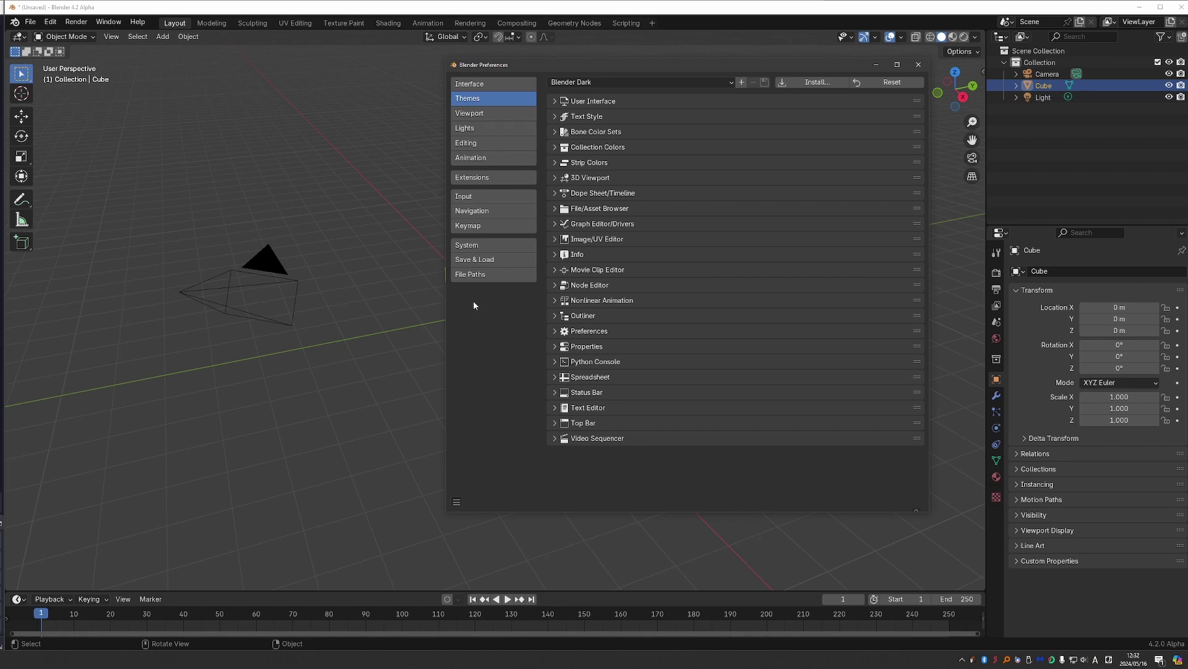
# Return to the Extensions theme list showing Gruvbox Light as installed
pyautogui.click(481, 178)
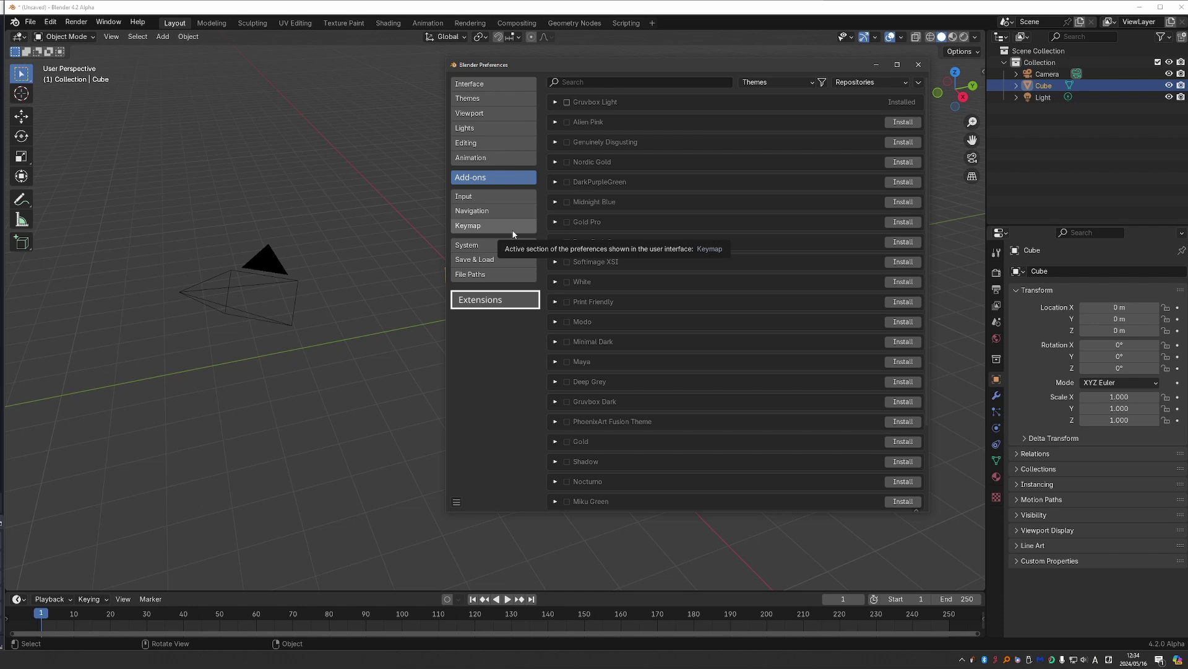
# Review the theme presets in the Themes settings, keeping Blender Dark active
pyautogui.click(501, 96)
pyautogui.click(606, 82)
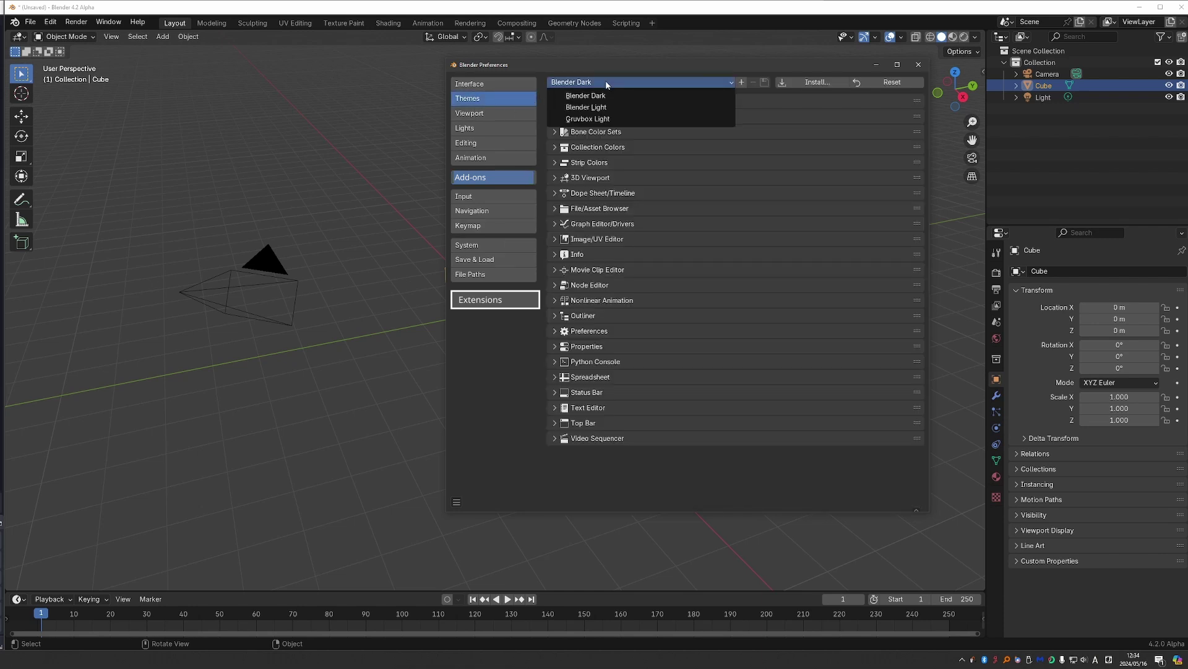
pyautogui.click(604, 83)
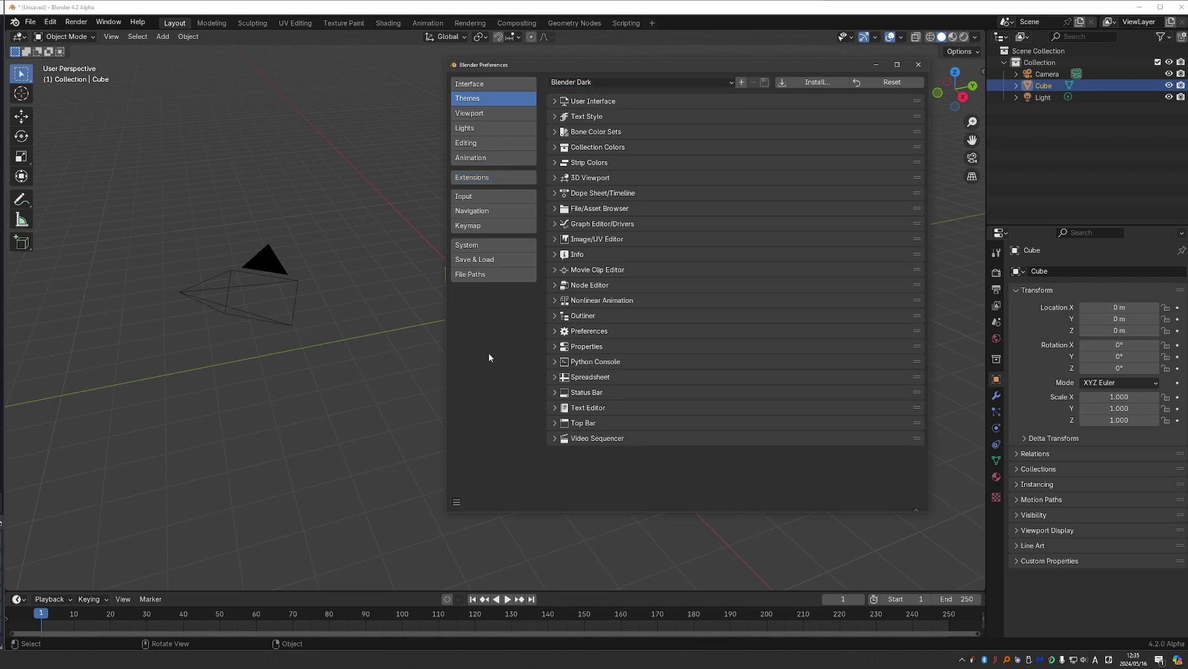
# Filter the Extensions list to Add-ons, glancing through Themes and Keymap settings
pyautogui.click(495, 177)
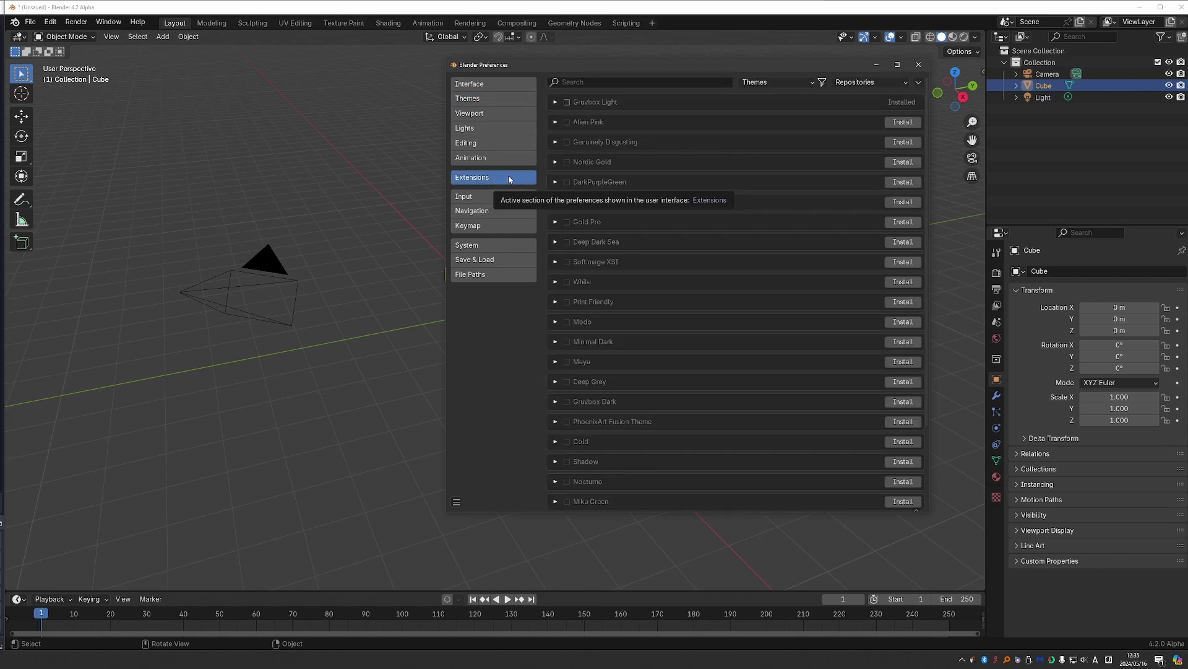
pyautogui.click(774, 82)
pyautogui.click(776, 127)
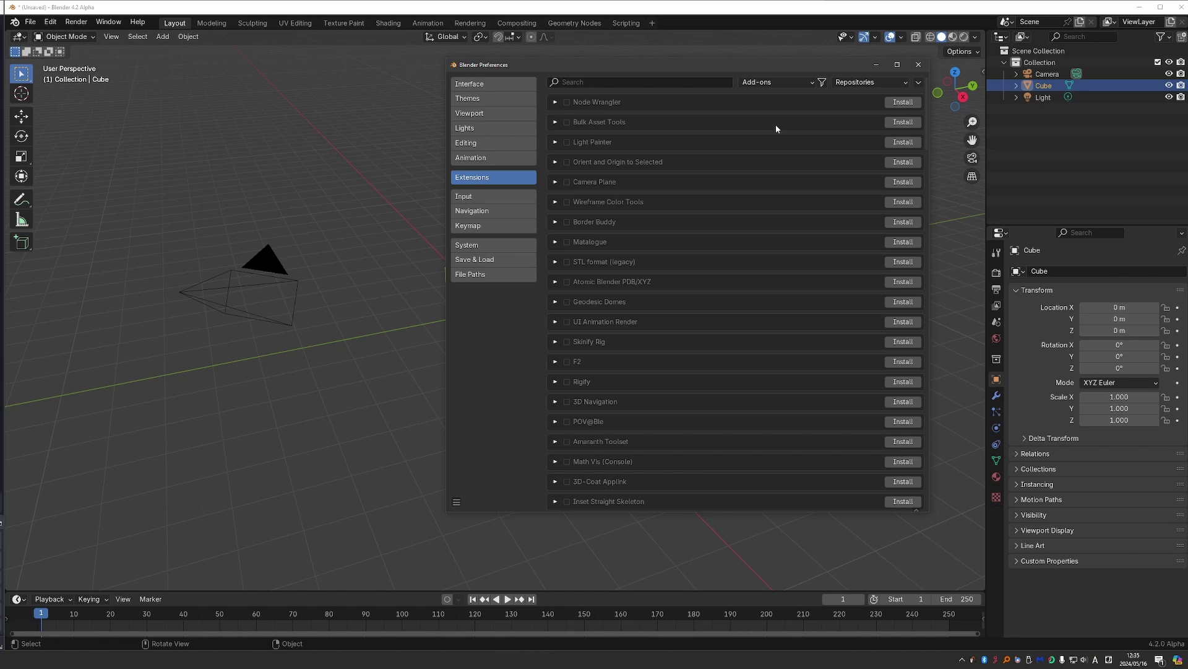
pyautogui.click(517, 99)
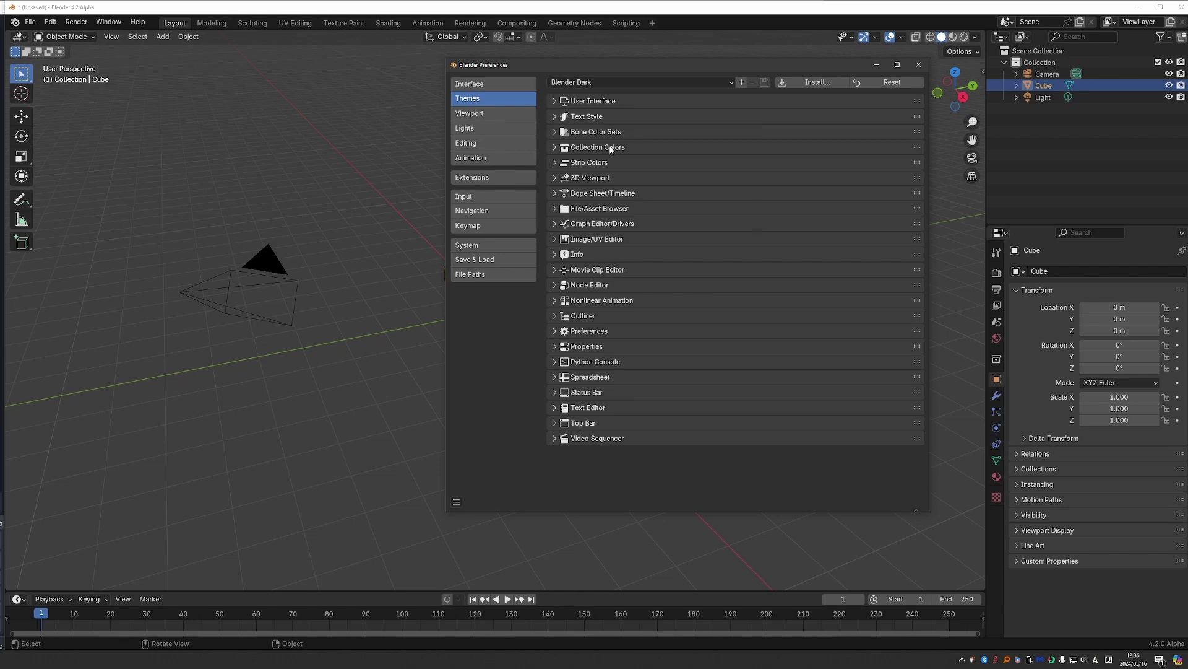
pyautogui.click(510, 225)
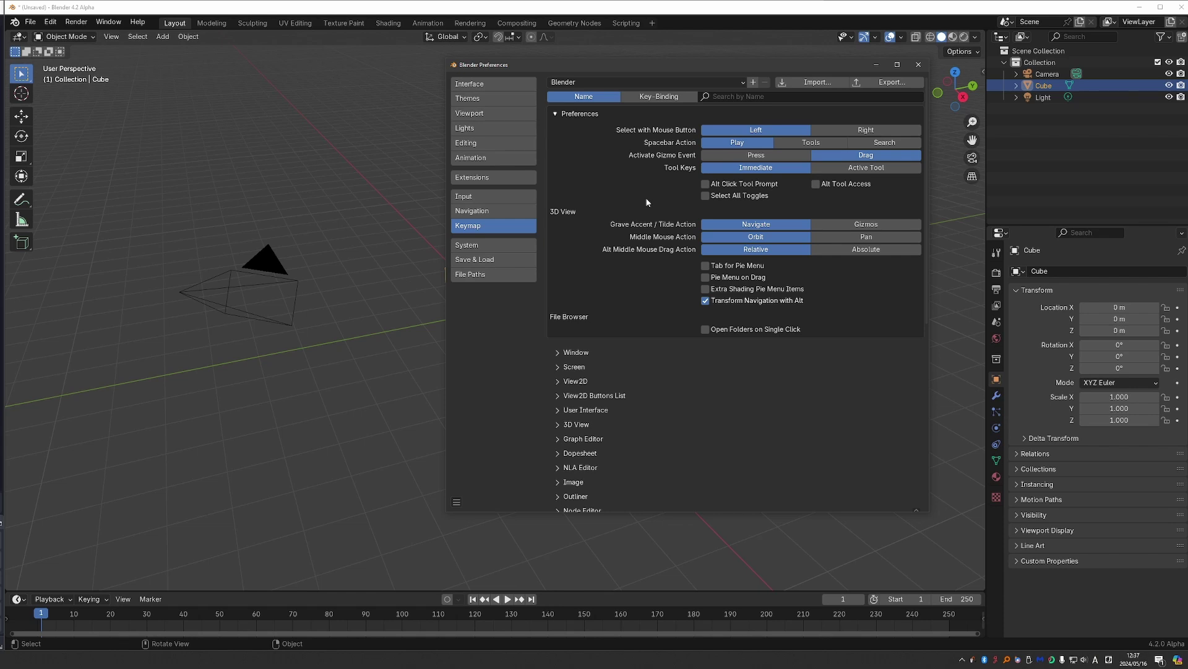
pyautogui.click(498, 178)
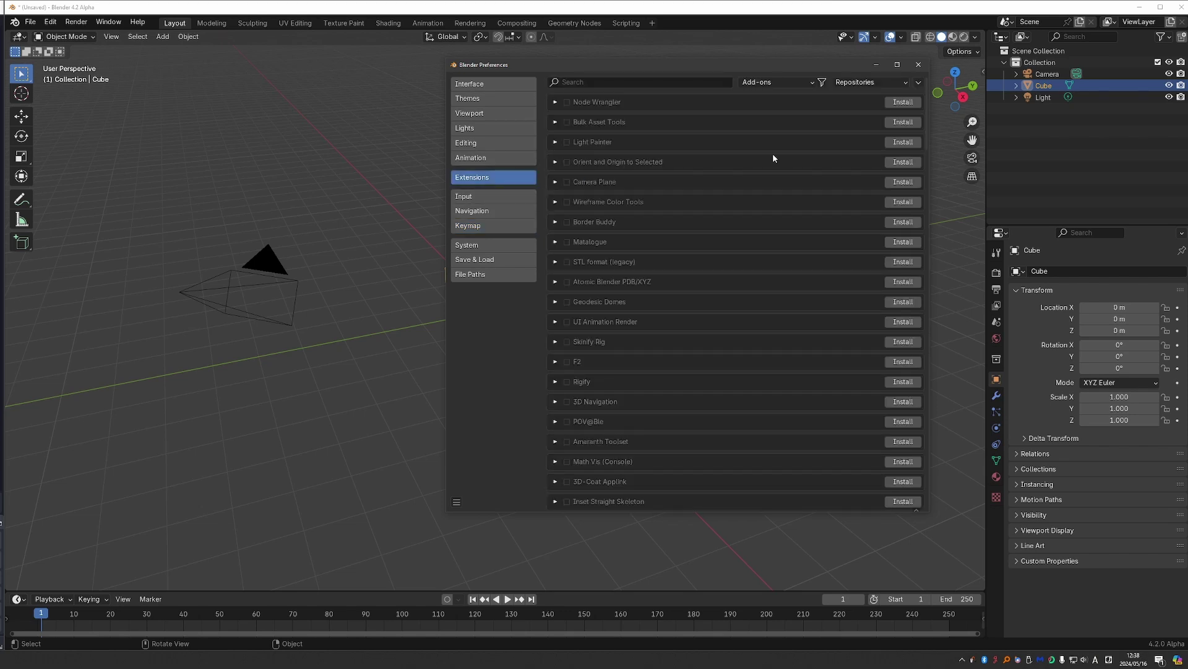
# Check the repository options, then open CGDive's Blender Addon Directory home page in the browser
pyautogui.click(918, 83)
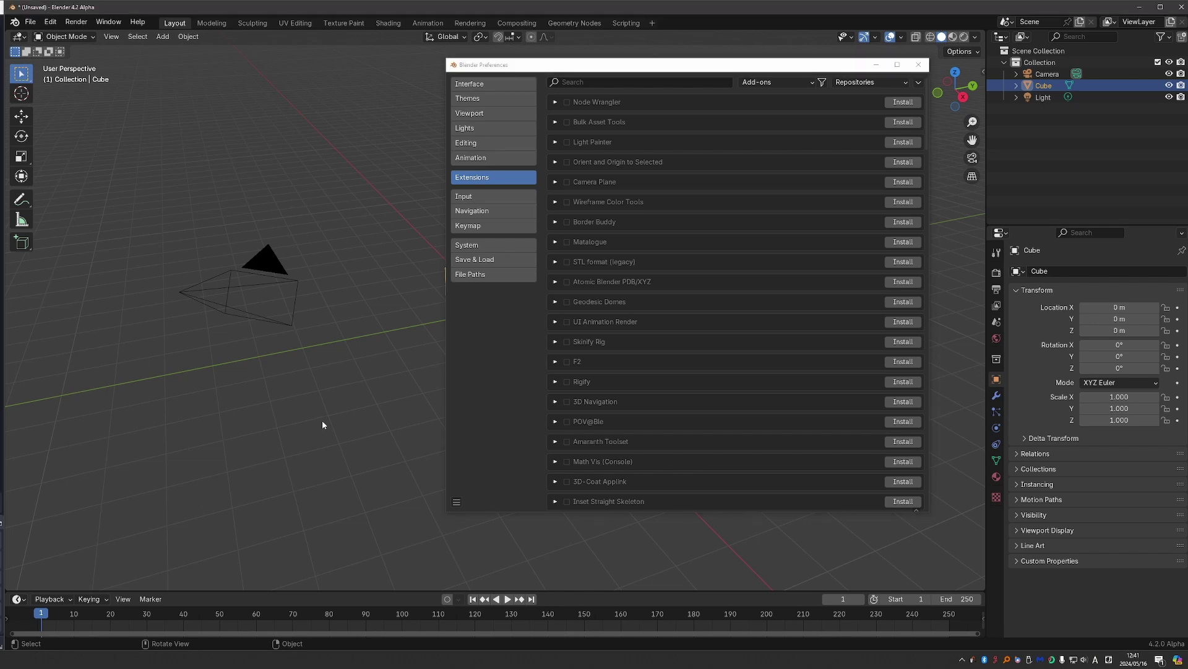
pyautogui.hotkey('alt', 'Tab')
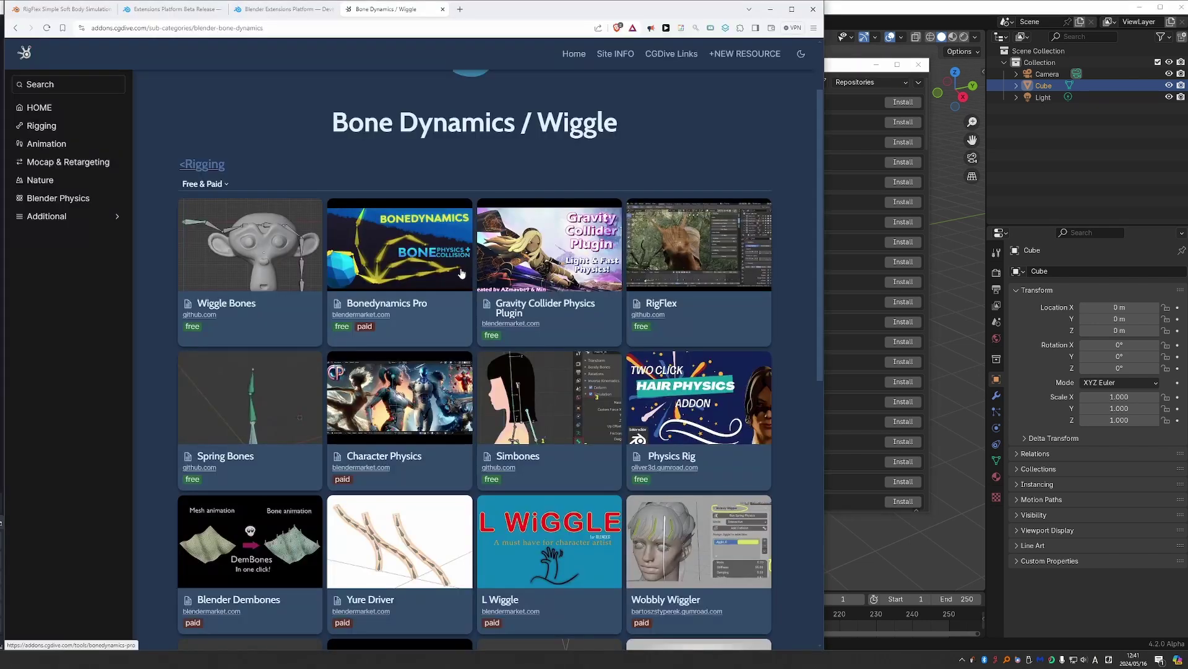
pyautogui.click(42, 107)
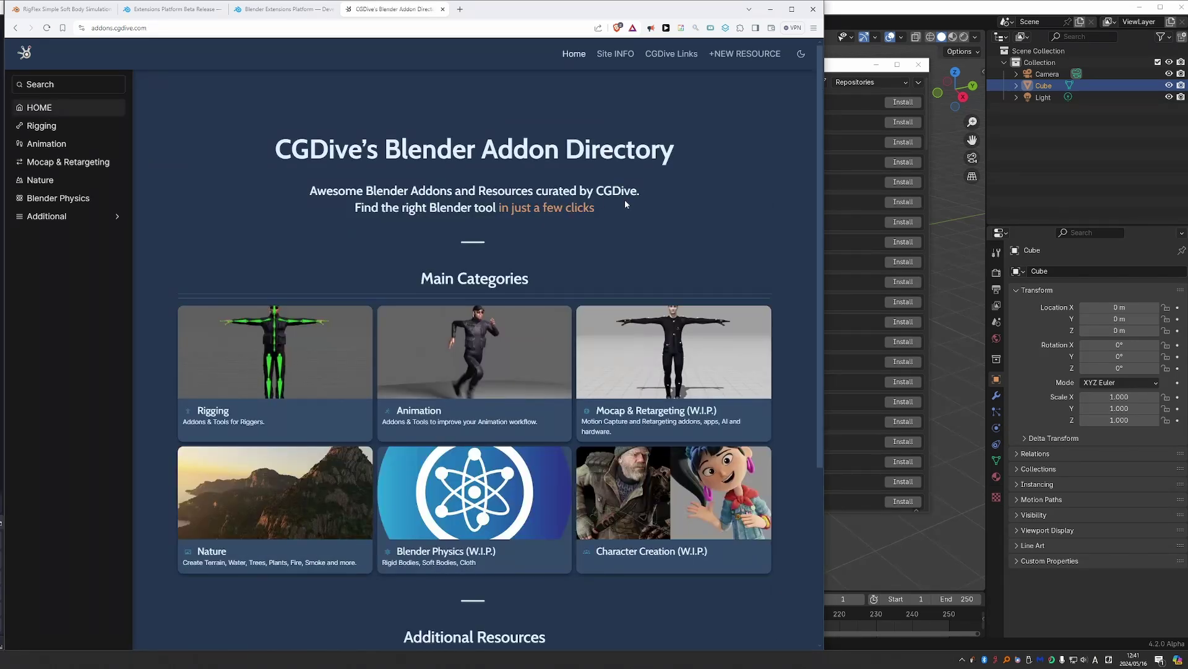